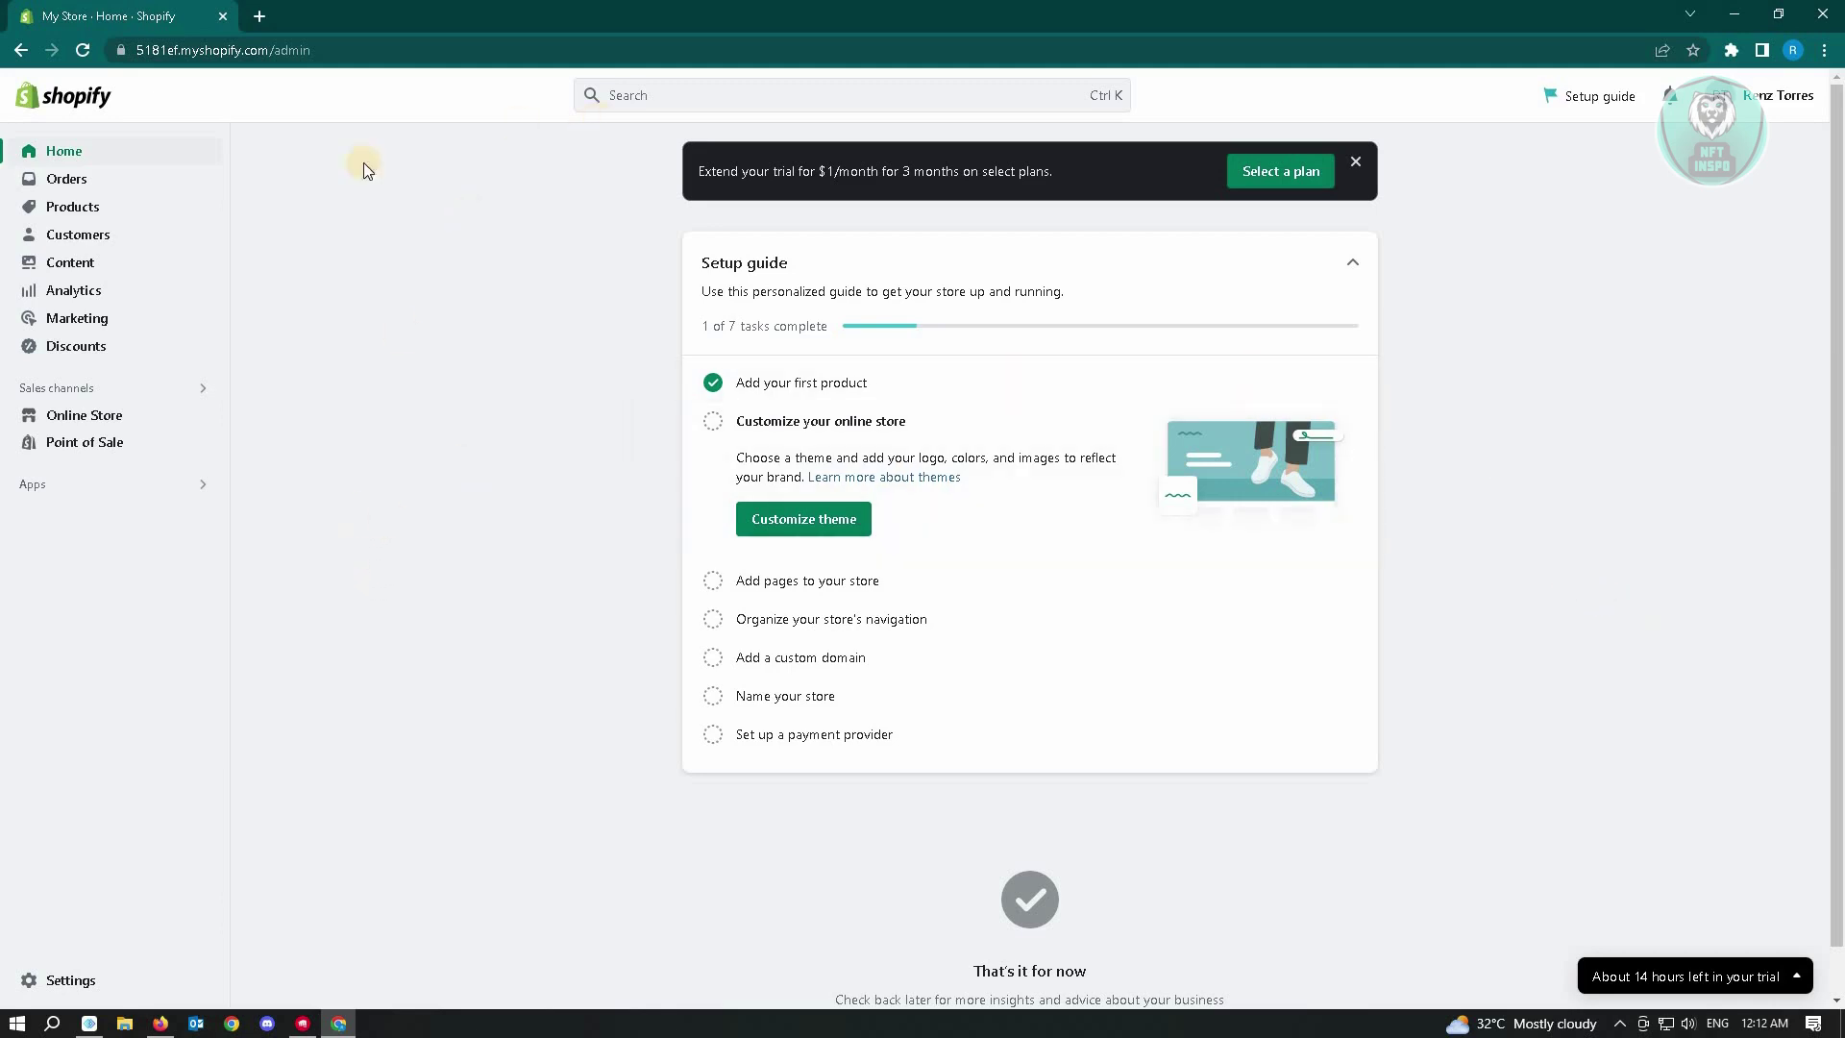
# - Add the visitor message 'welcome' to the store's password protection preferences and save
pyautogui.click(87, 419)
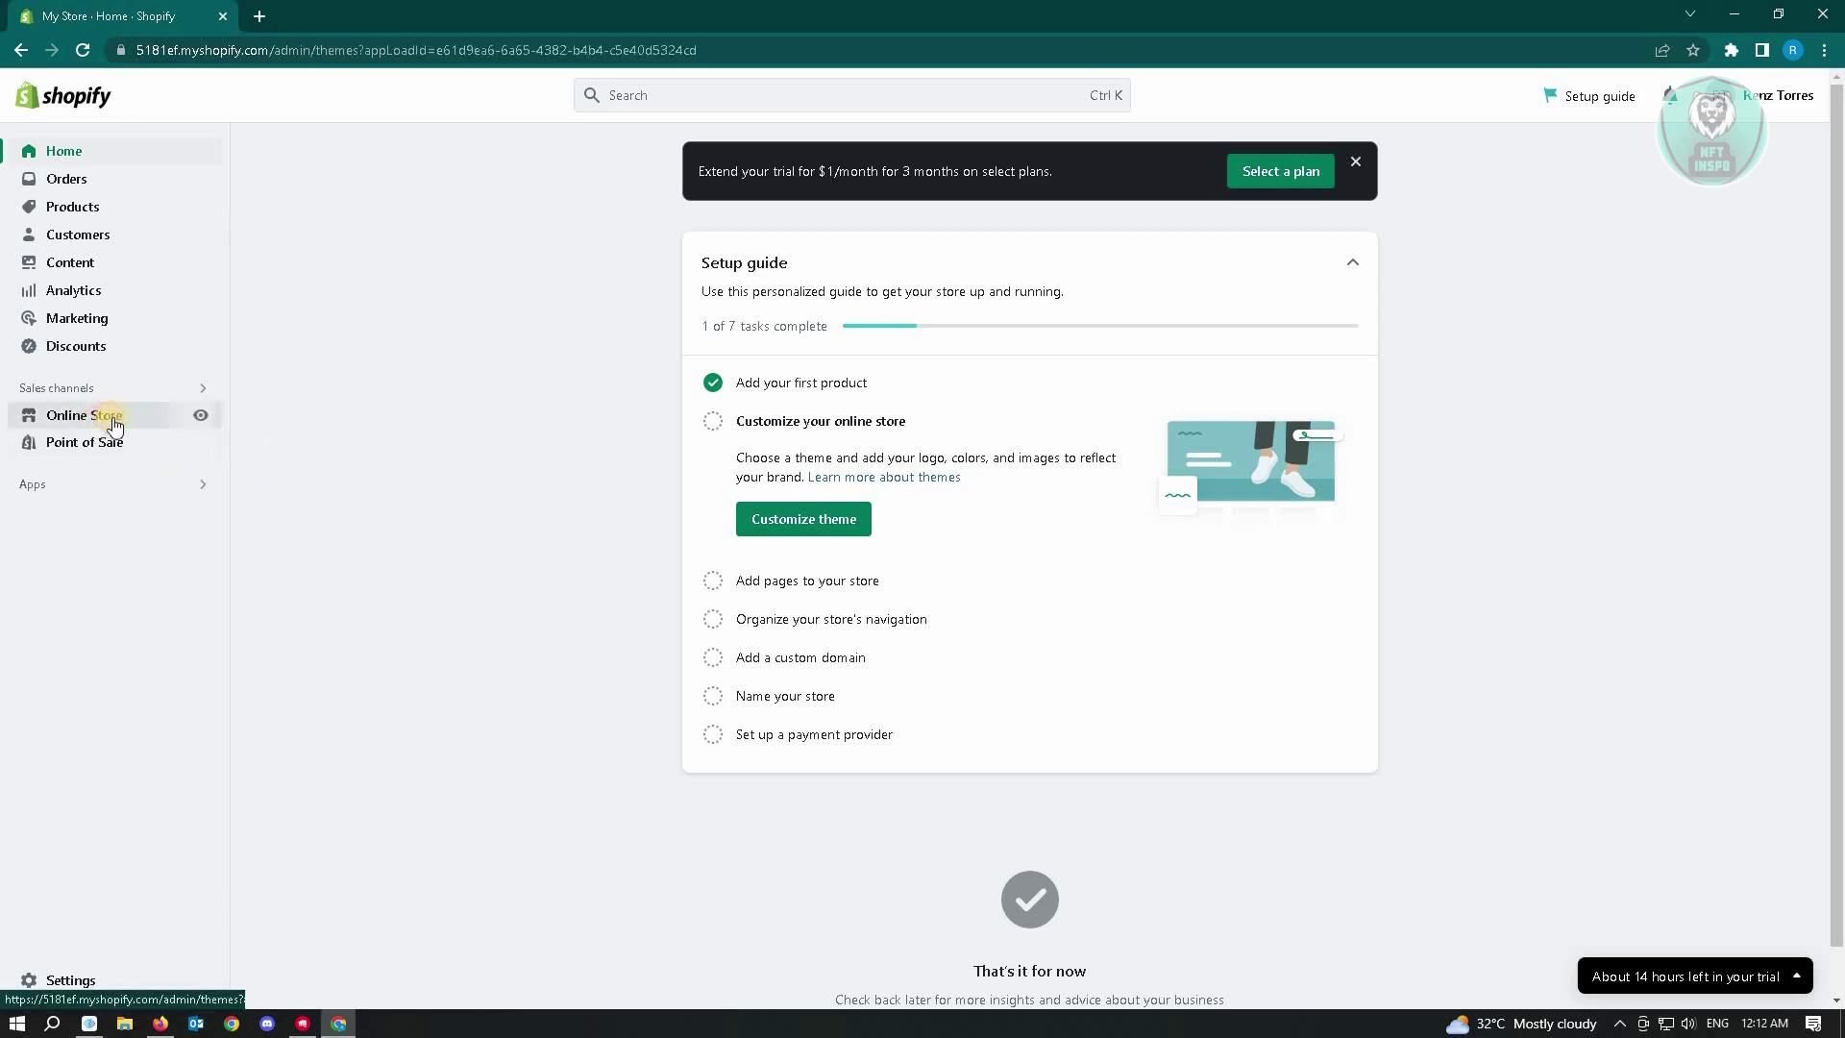
pyautogui.click(81, 553)
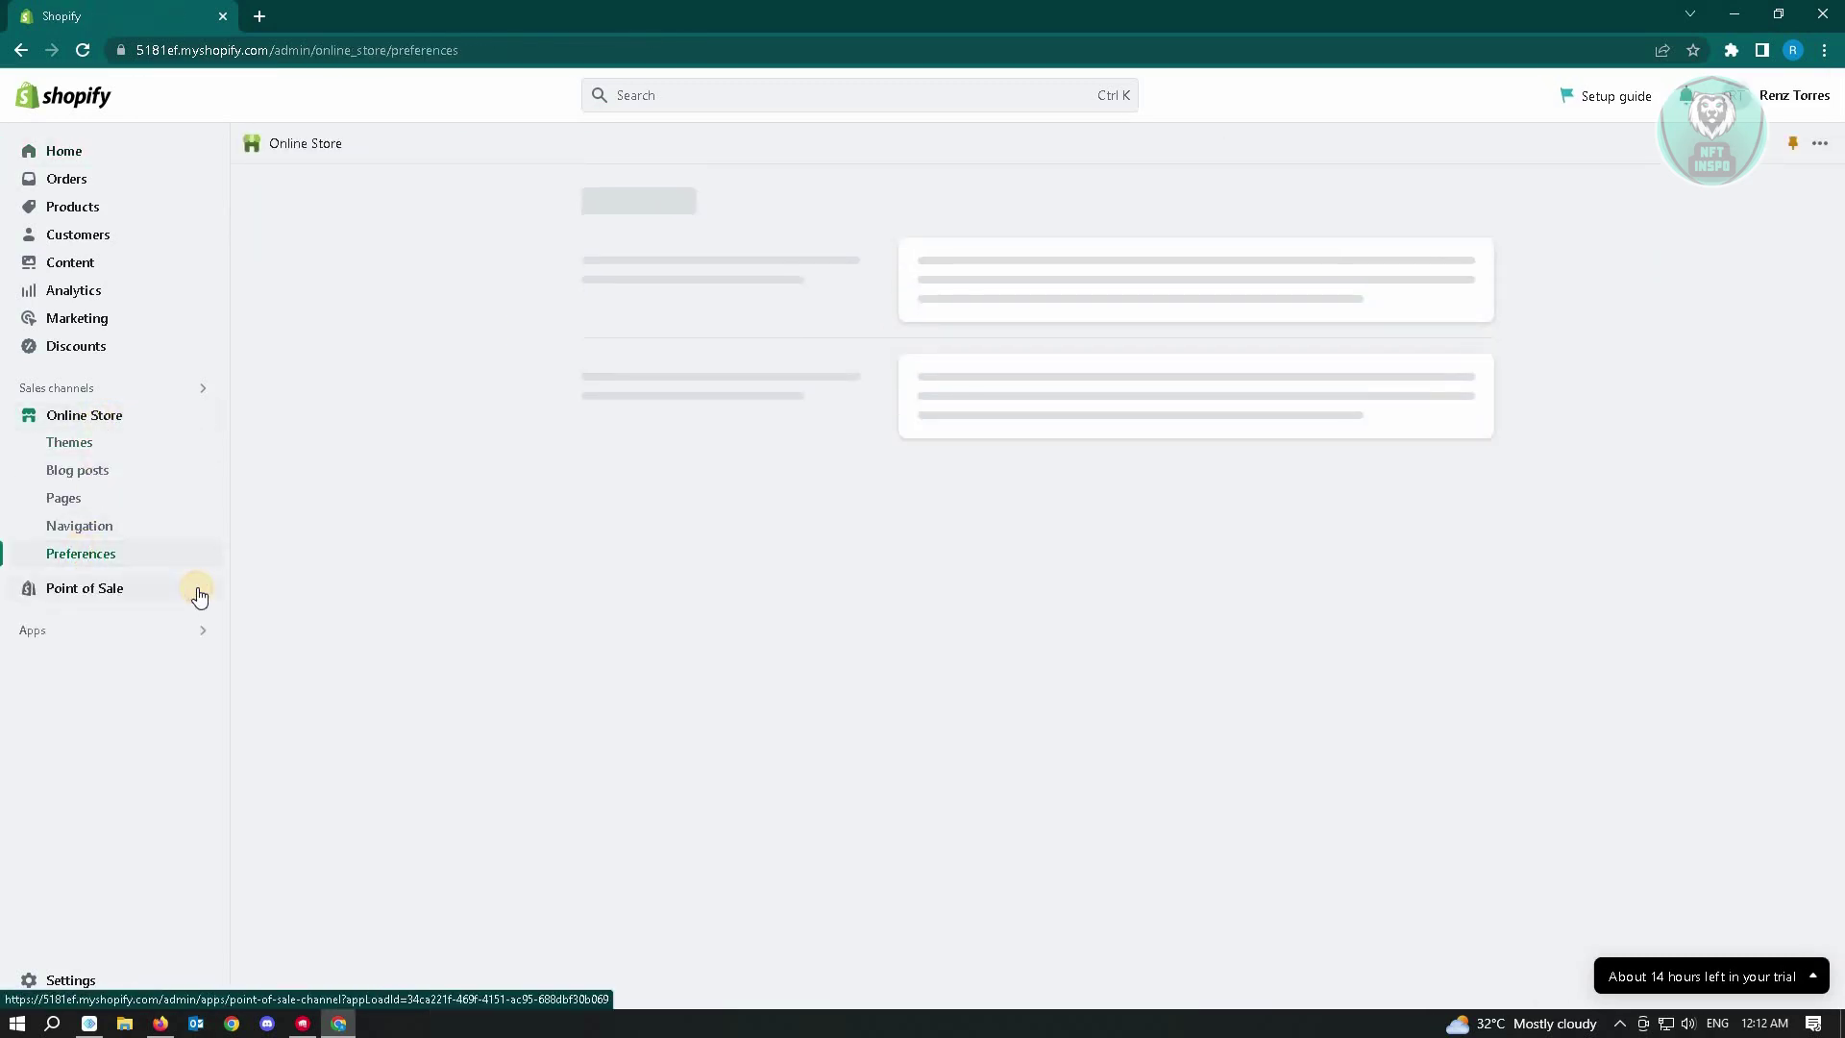
pyautogui.scroll(-5, 563, 459)
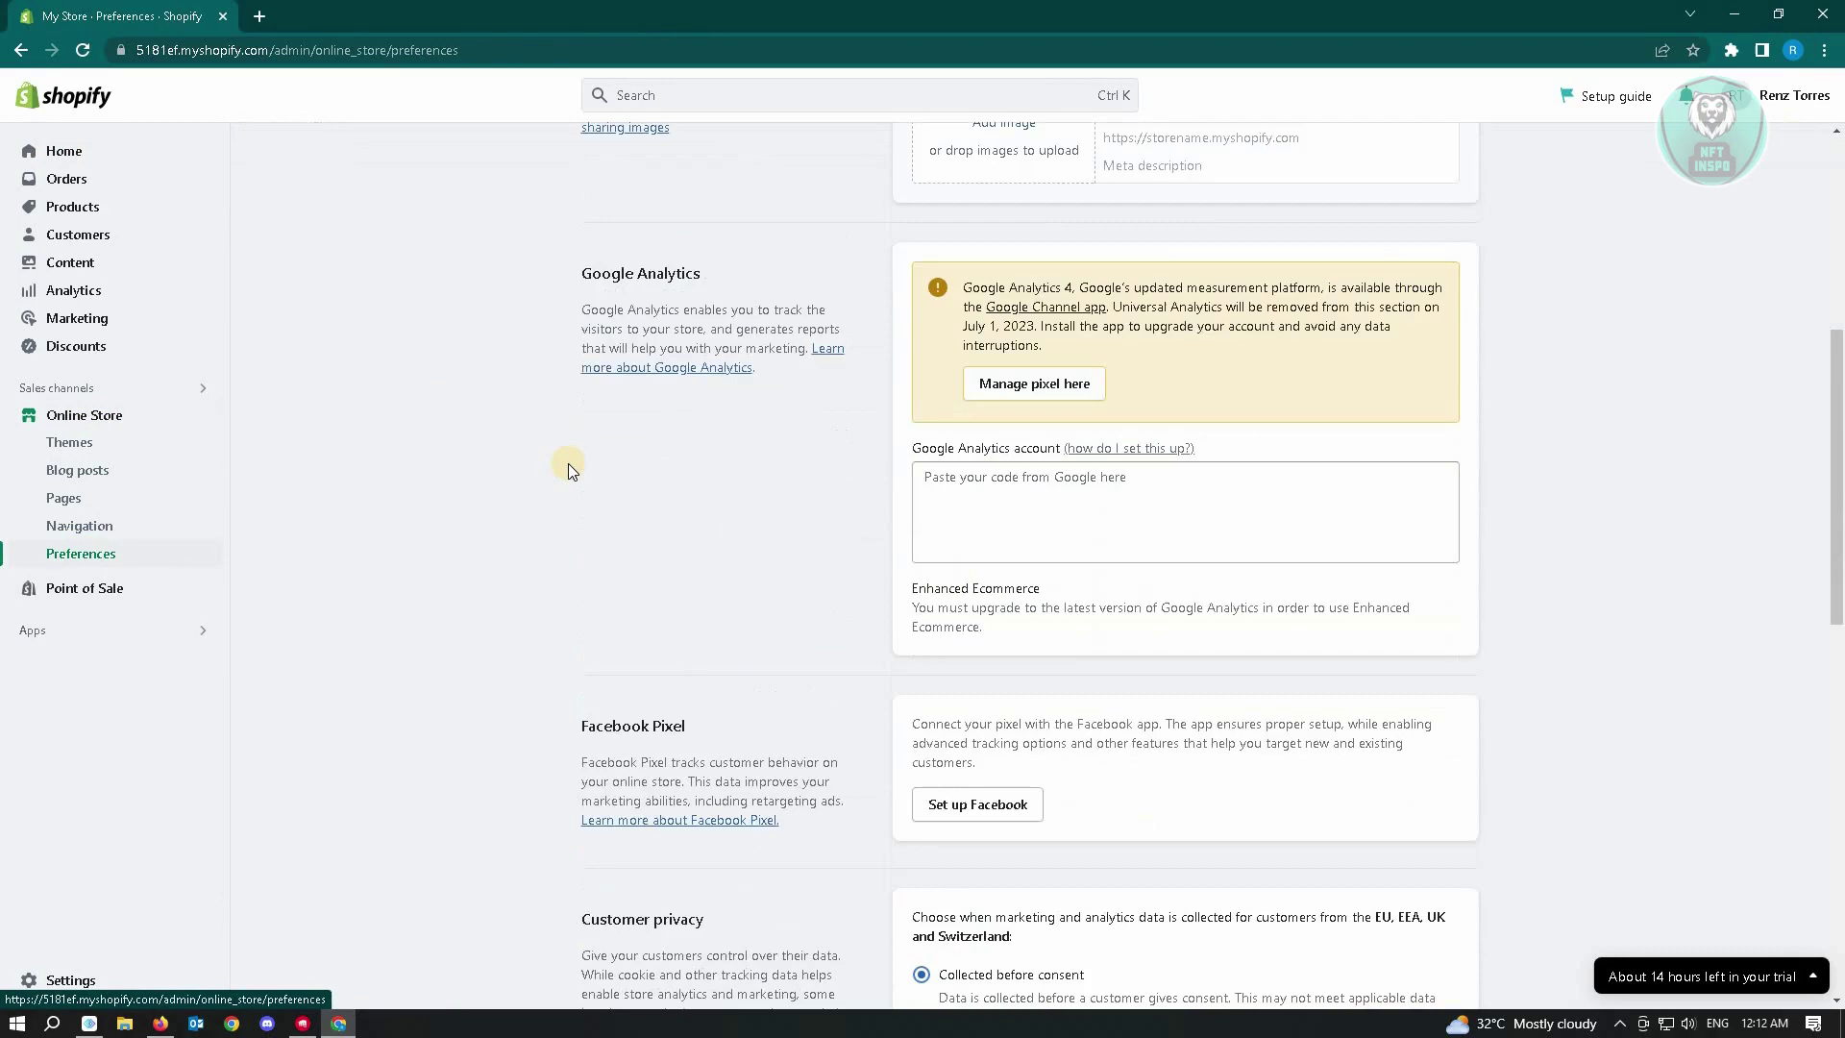
pyautogui.scroll(-4, 568, 463)
pyautogui.scroll(-2, 567, 463)
pyautogui.scroll(-3, 568, 472)
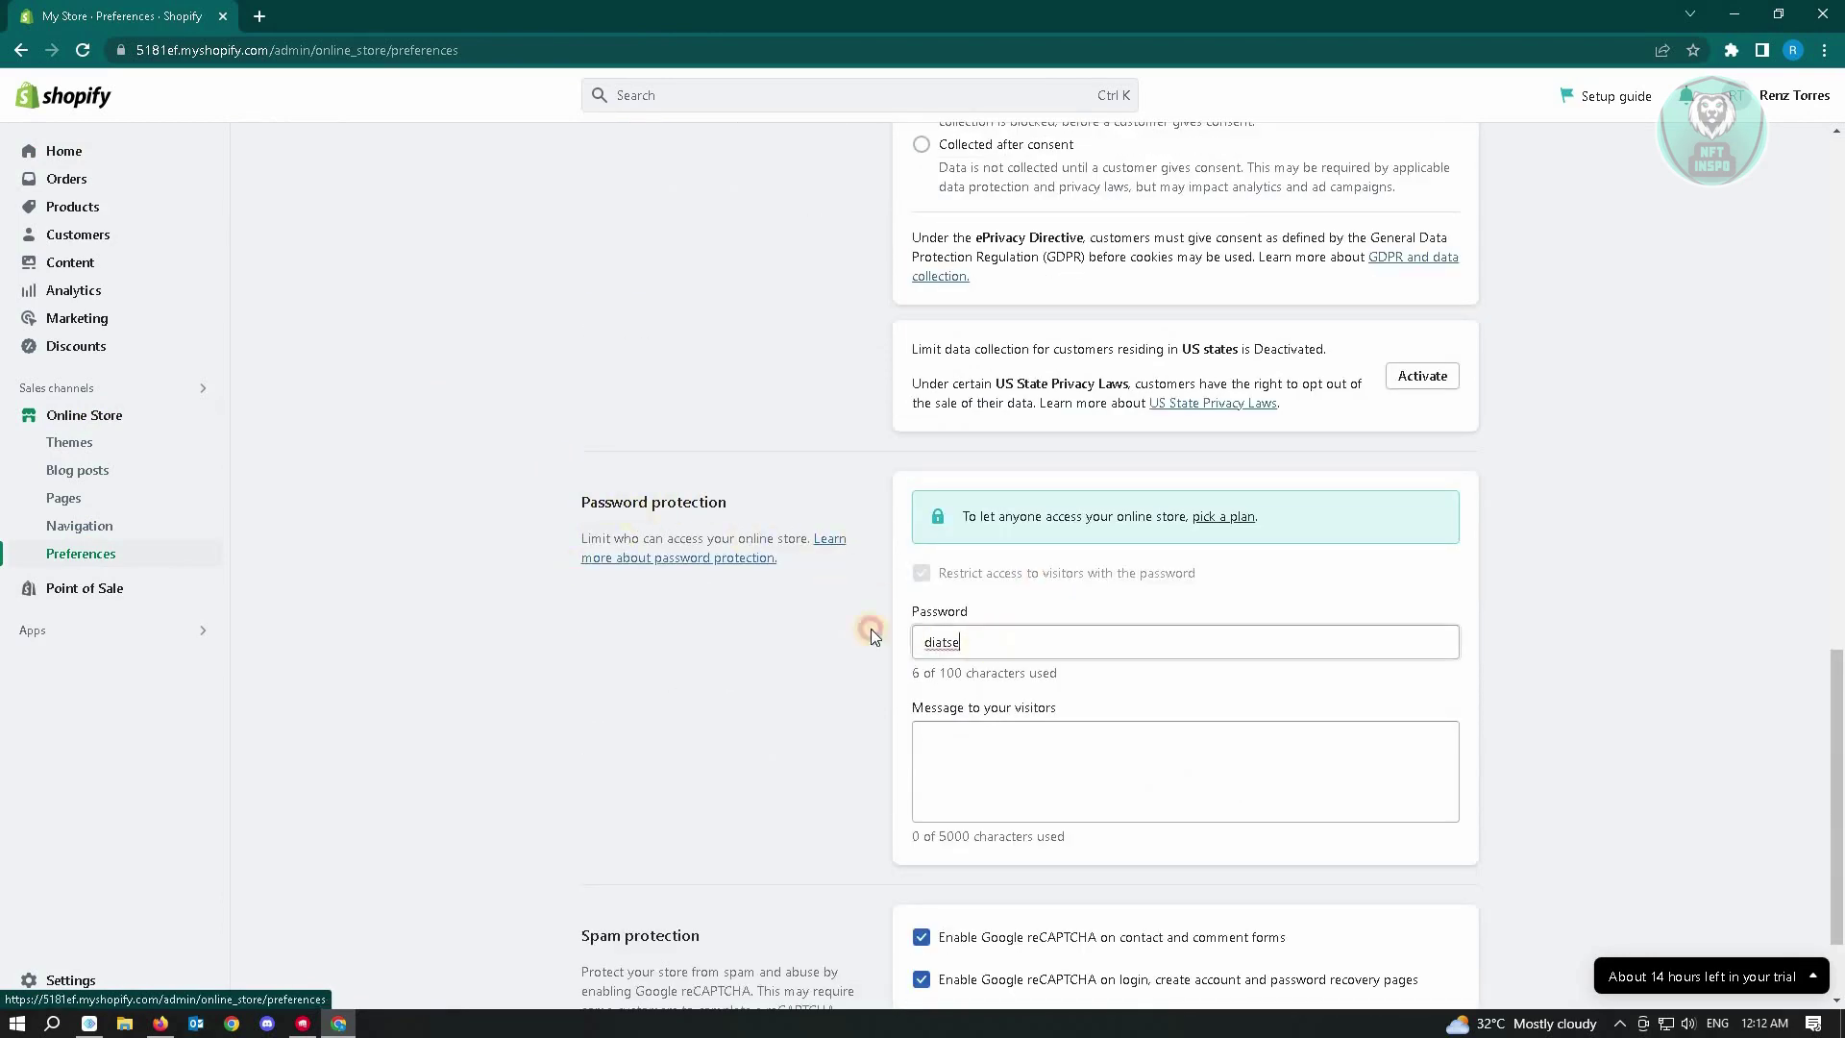
pyautogui.moveTo(1009, 642); pyautogui.dragTo(922, 642)
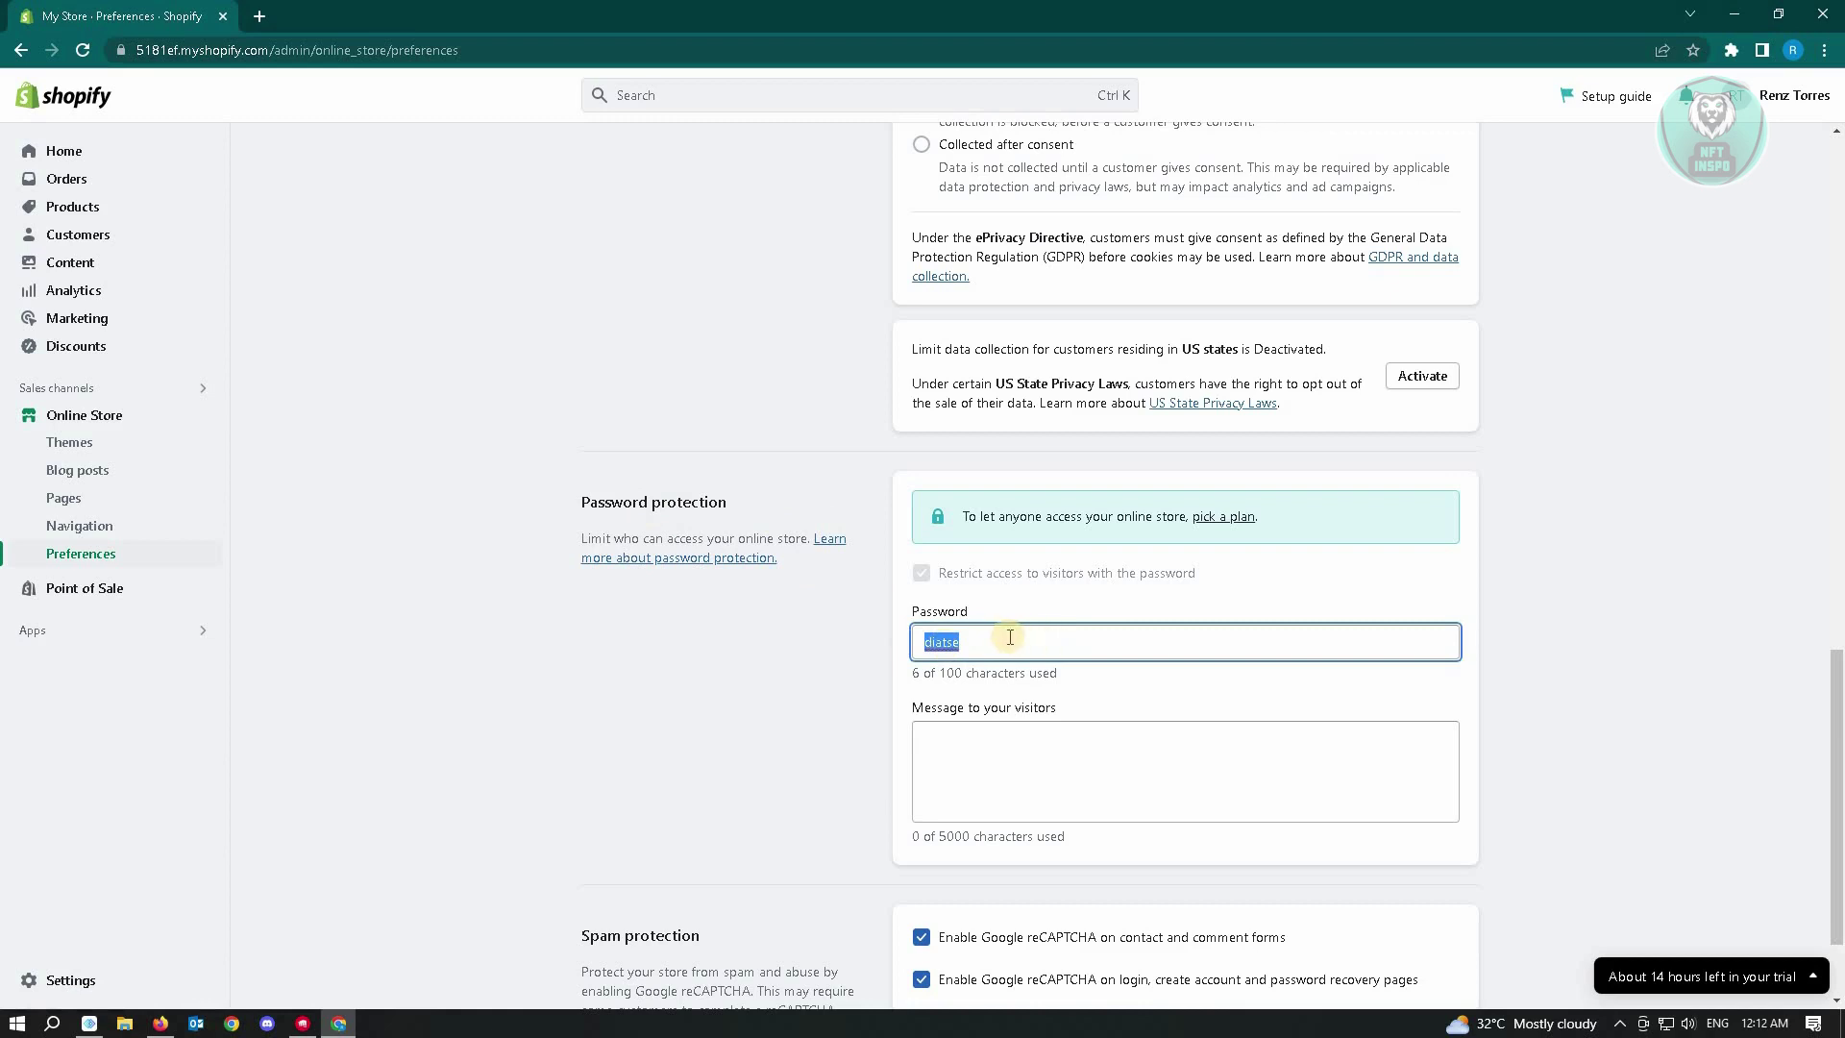
pyautogui.click(1015, 641)
pyautogui.click(1307, 747)
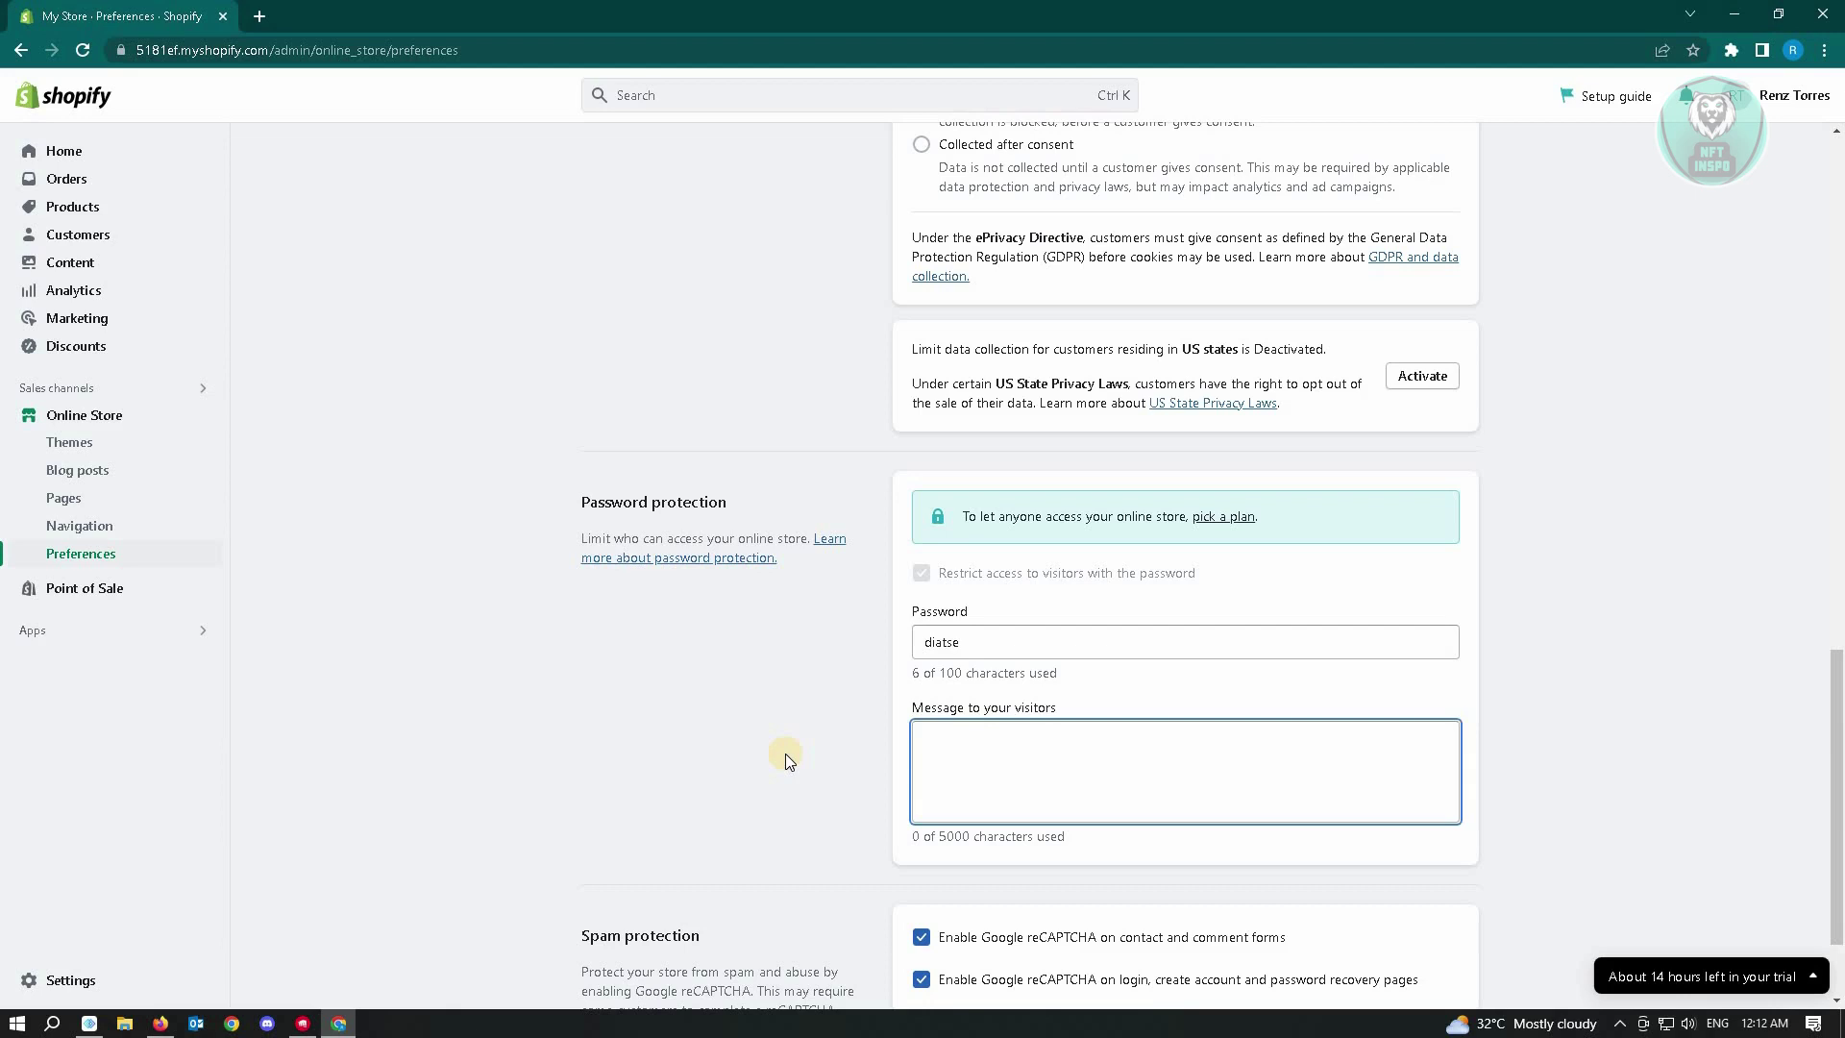
pyautogui.write('welcome')
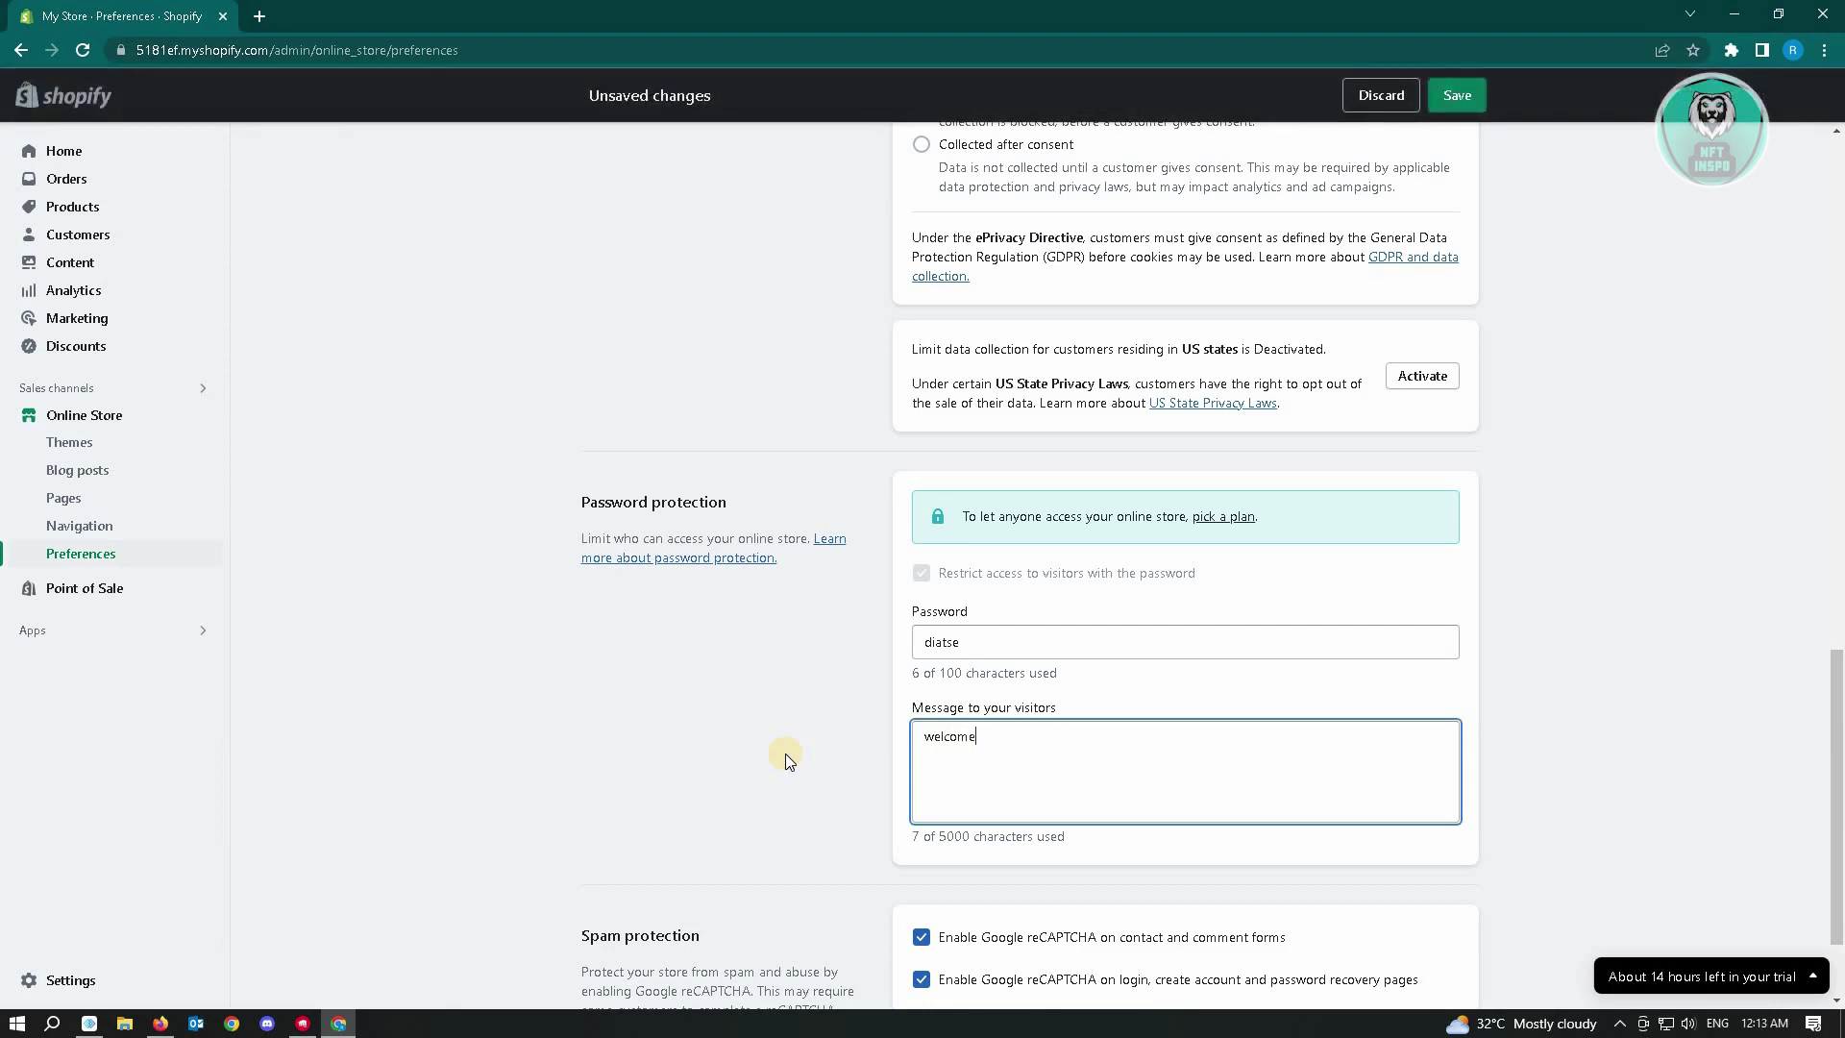
pyautogui.scroll(-3, 1500, 577)
pyautogui.click(1449, 972)
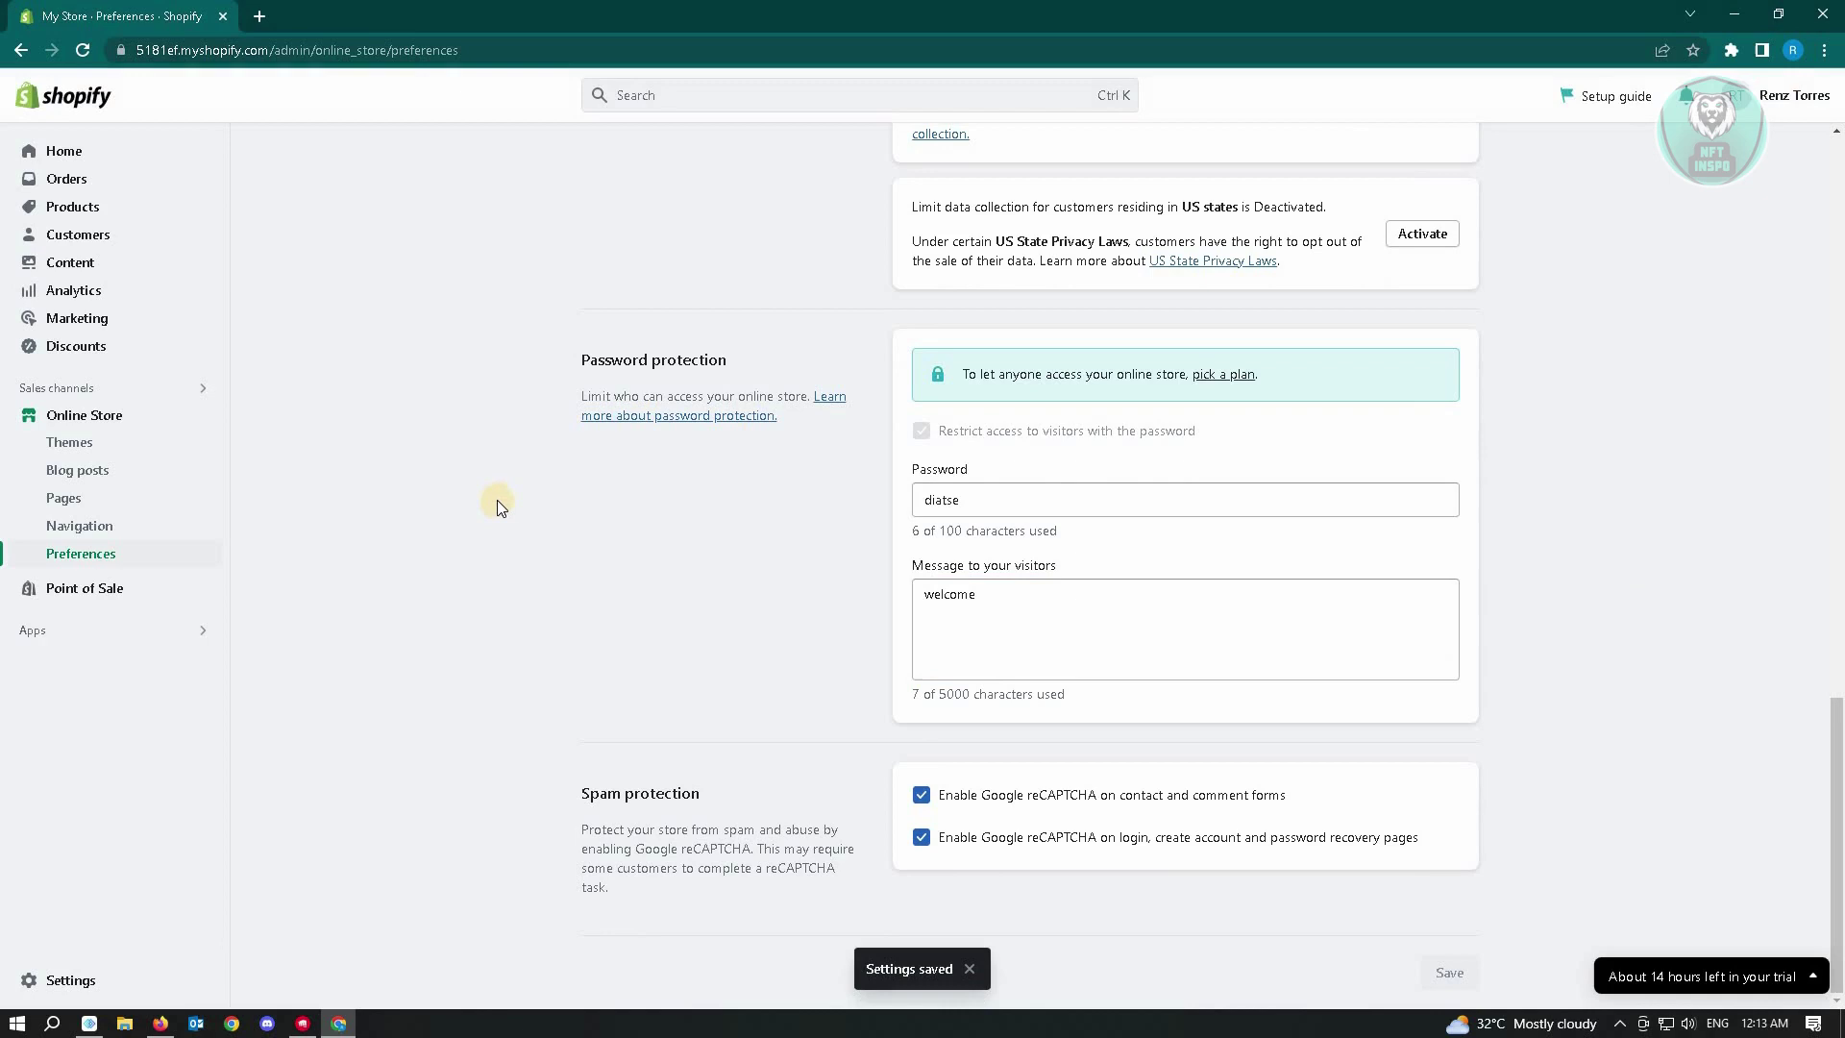
# - Search the admin for 'pagefly' and open the Shopify App Store results for it
pyautogui.click(705, 93)
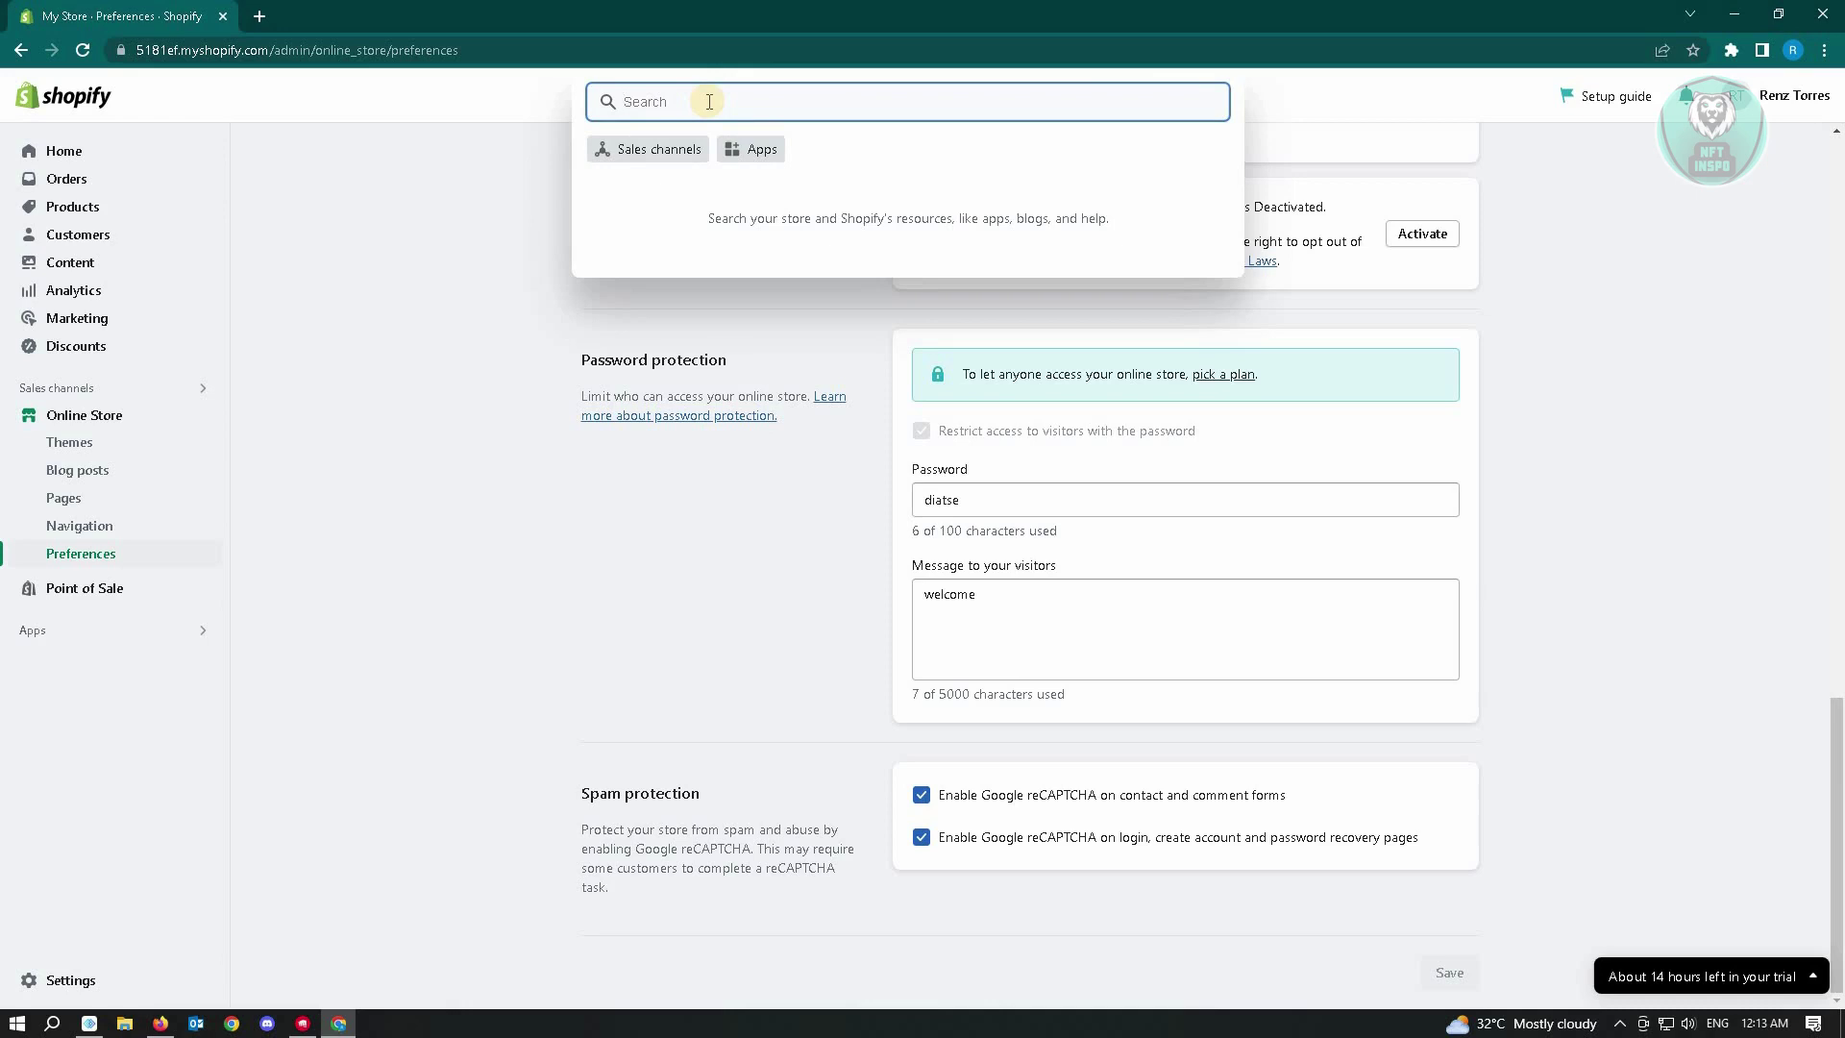
pyautogui.write('pagefly')
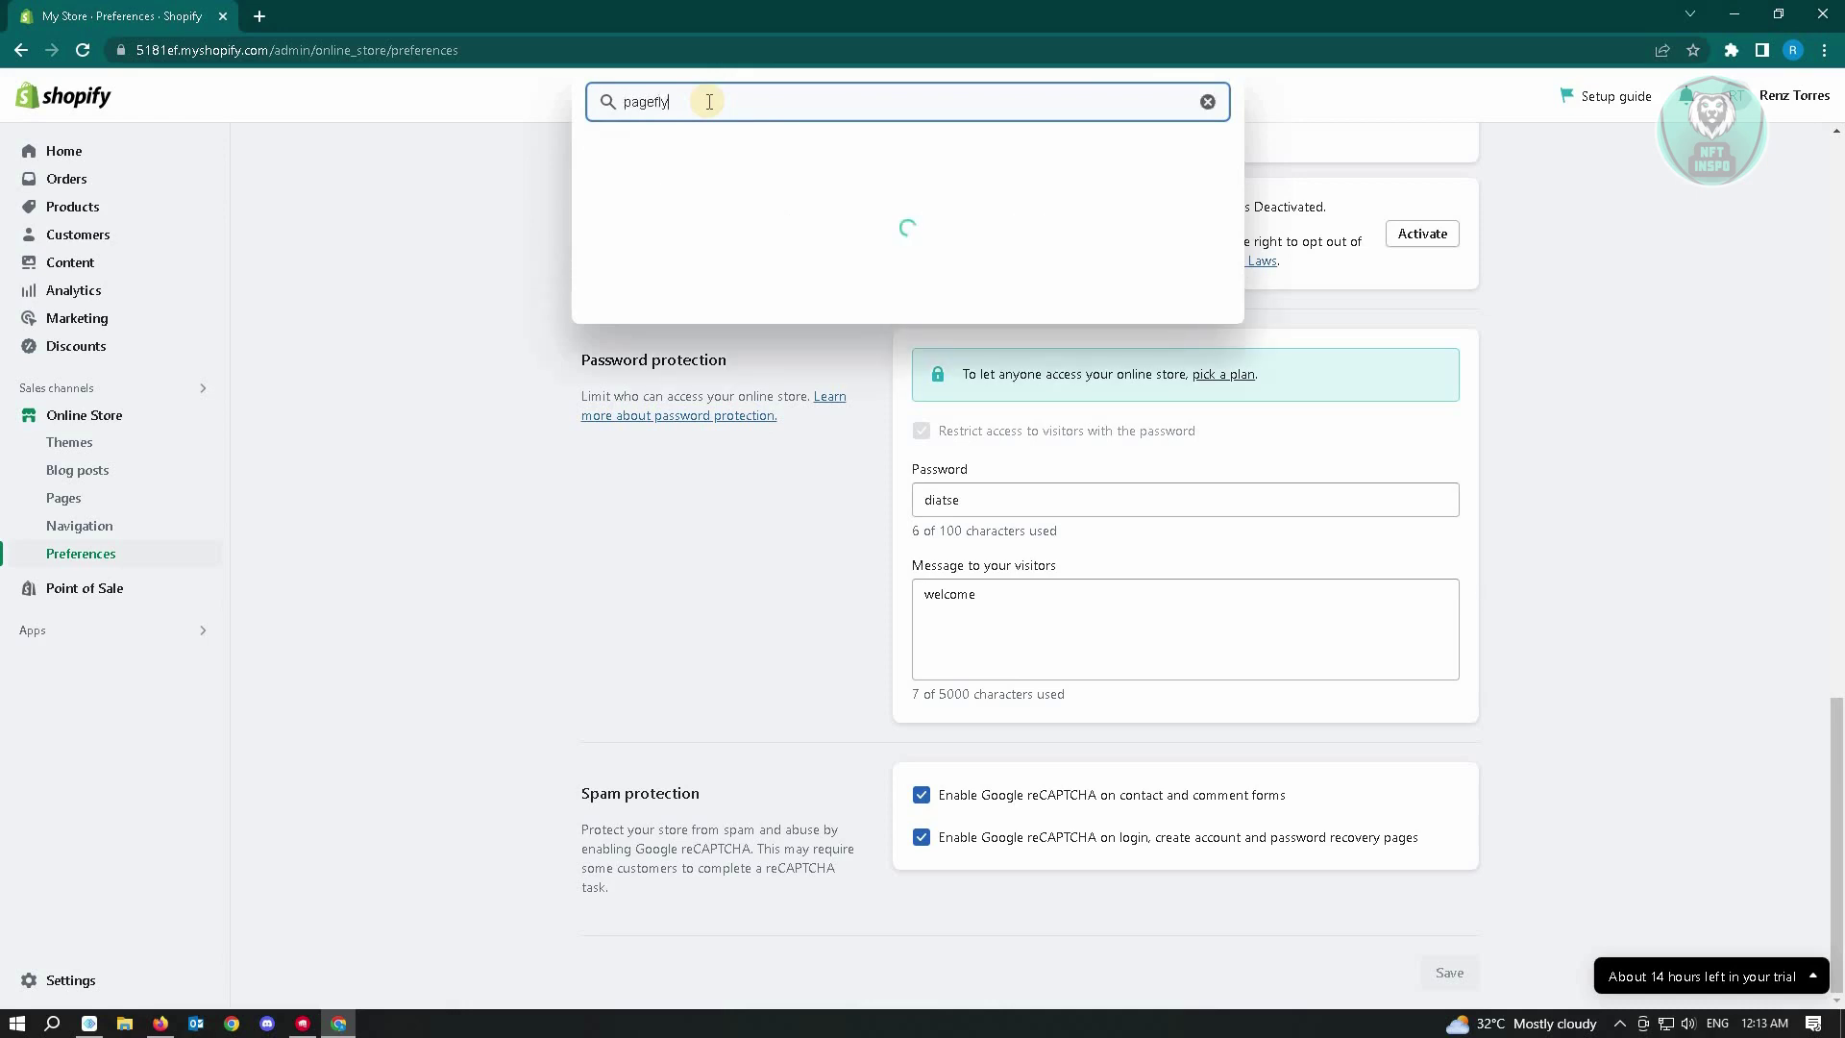
pyautogui.press('Return')
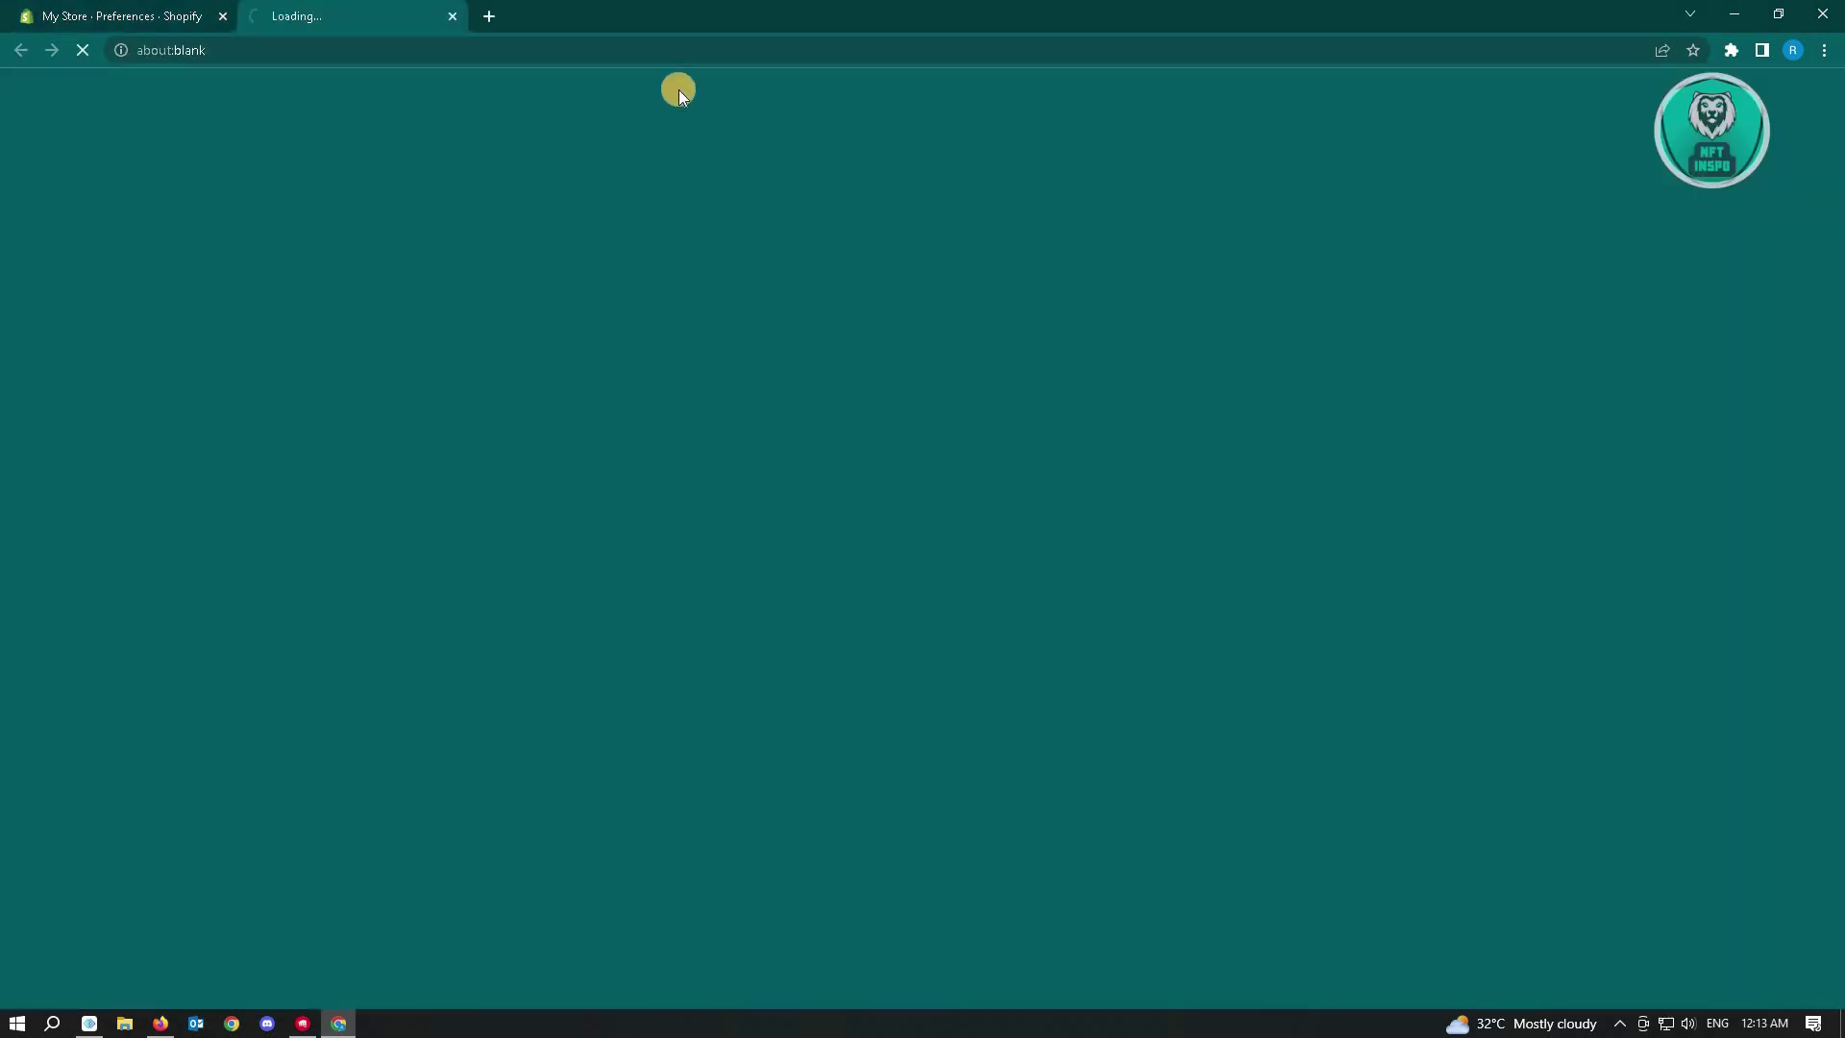
pyautogui.click(103, 14)
pyautogui.click(770, 97)
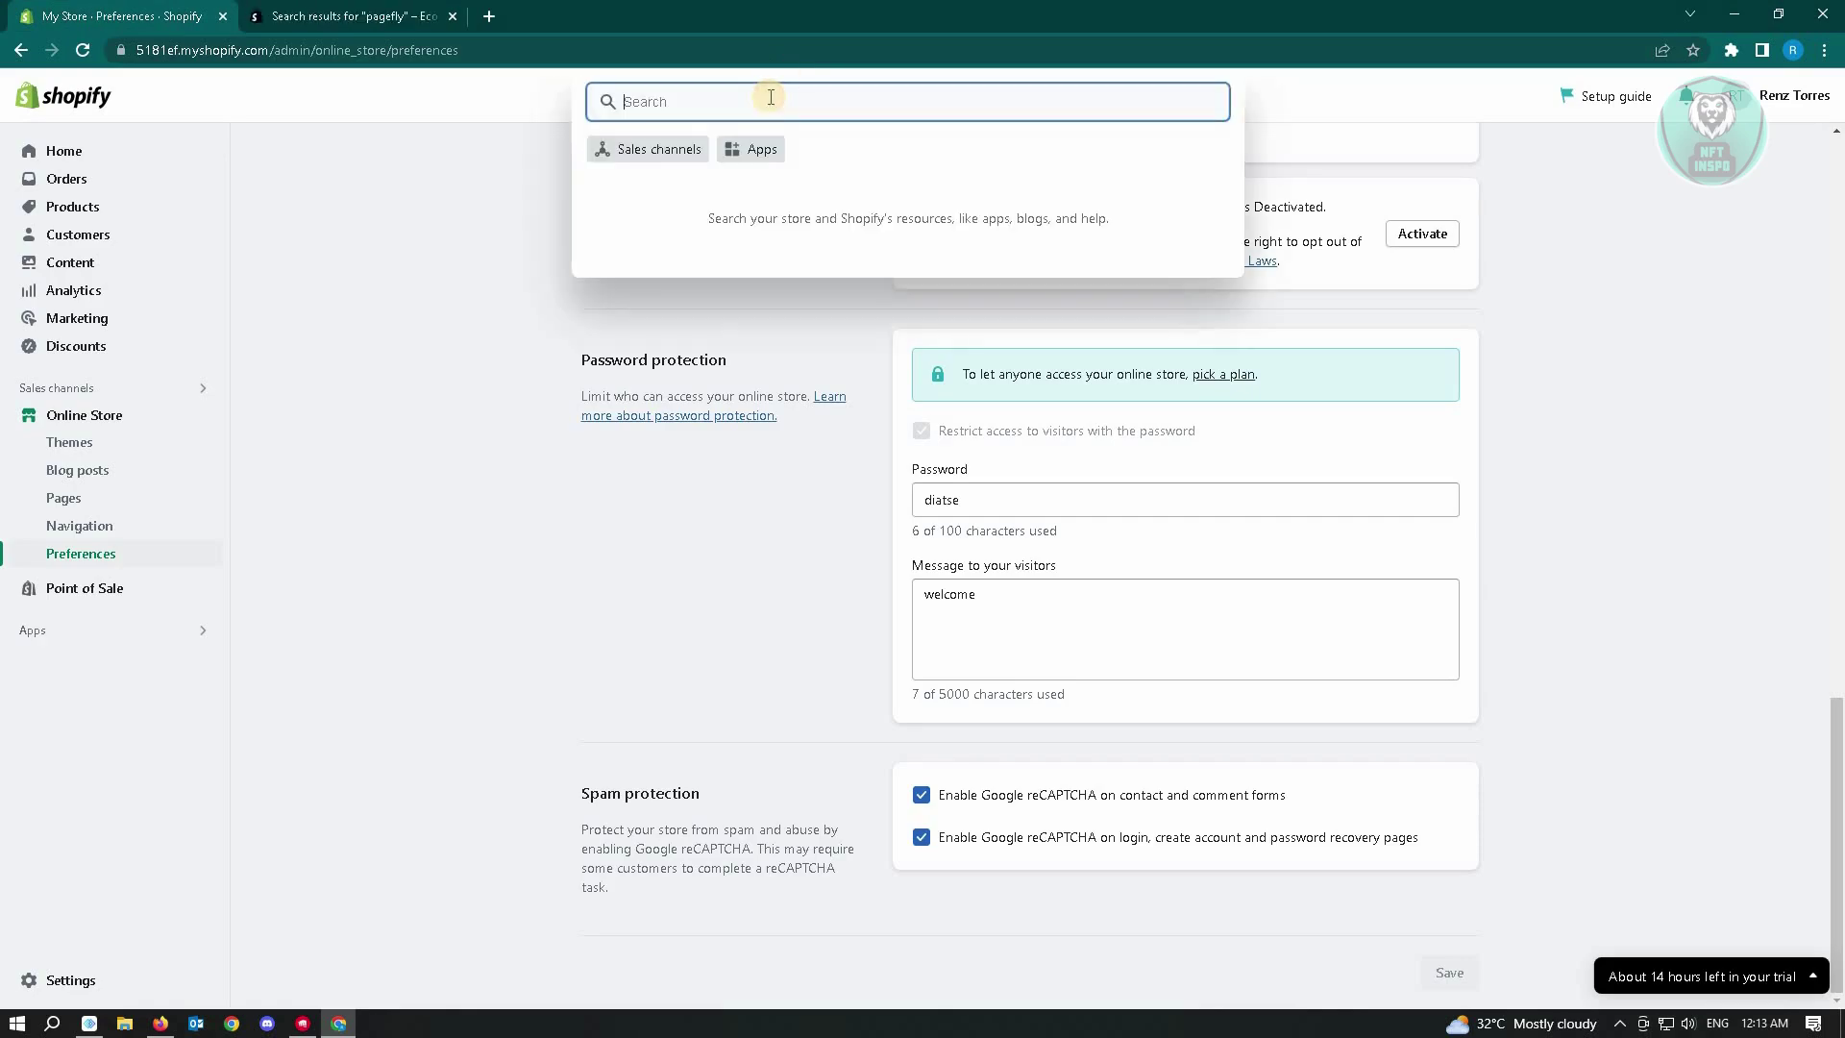
pyautogui.write('pagefly')
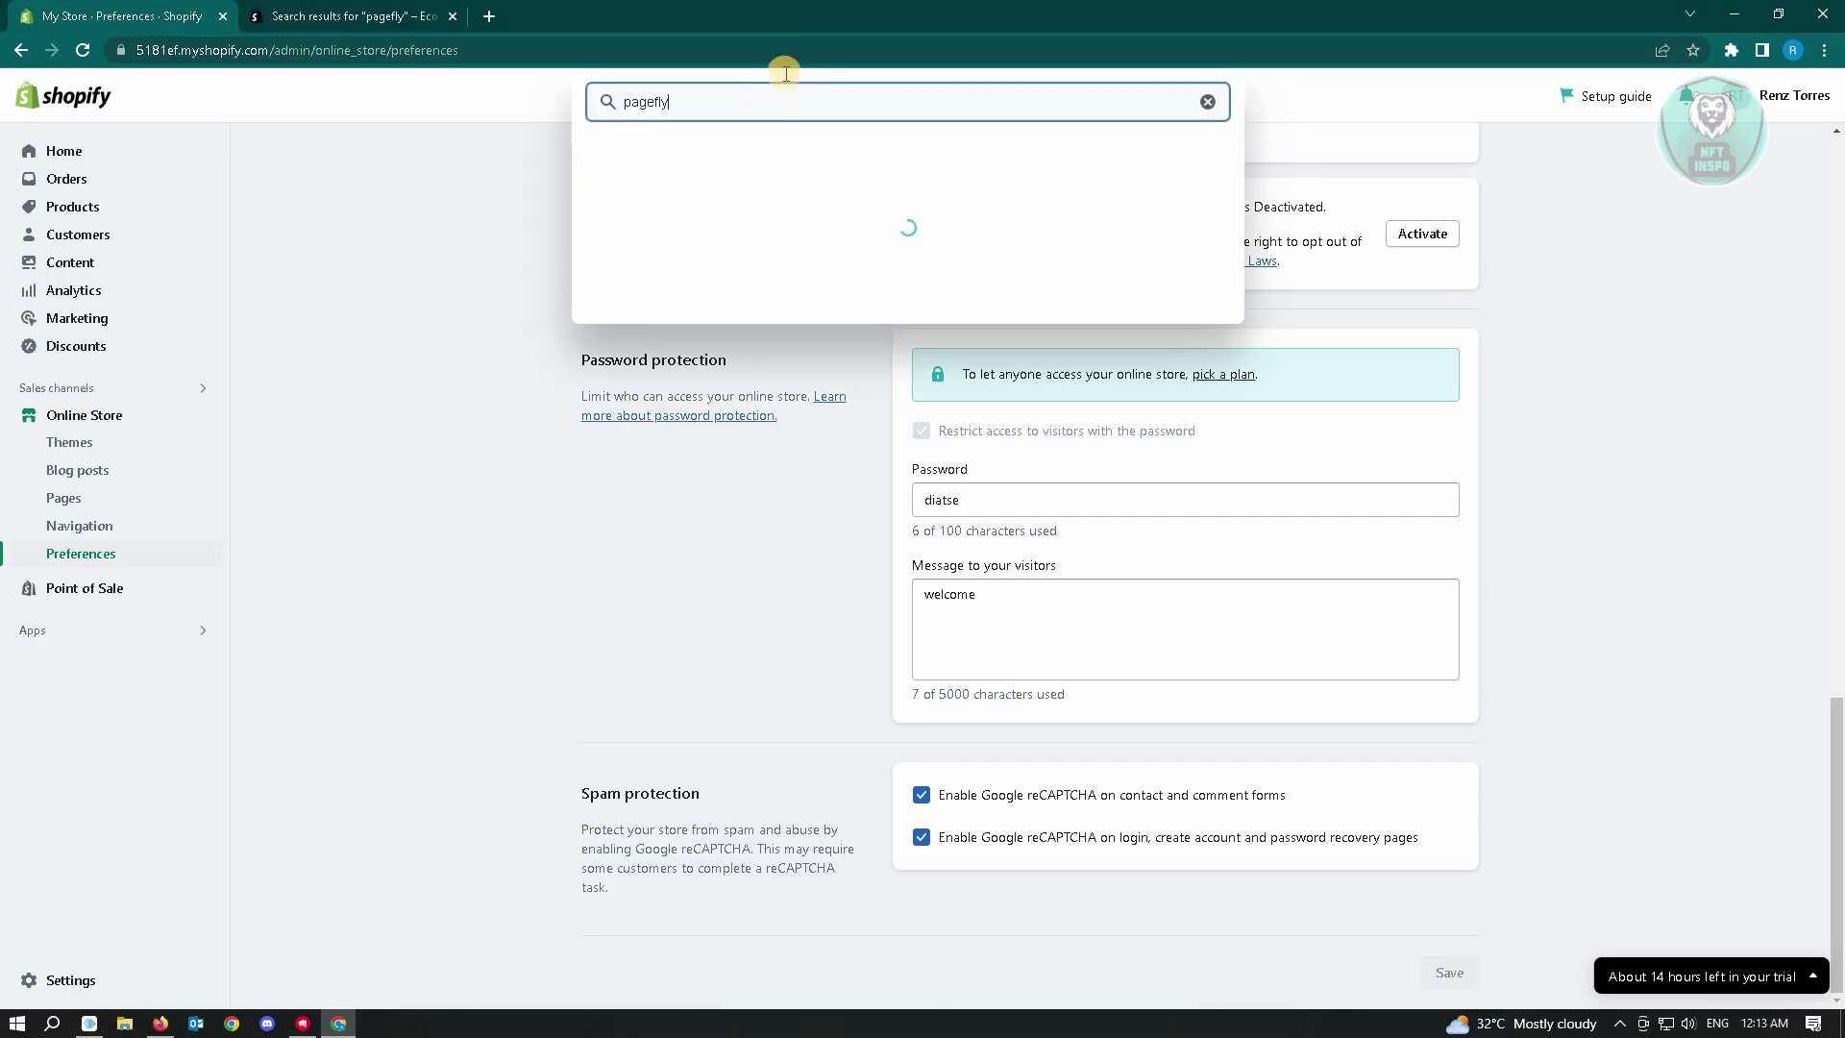
pyautogui.click(890, 252)
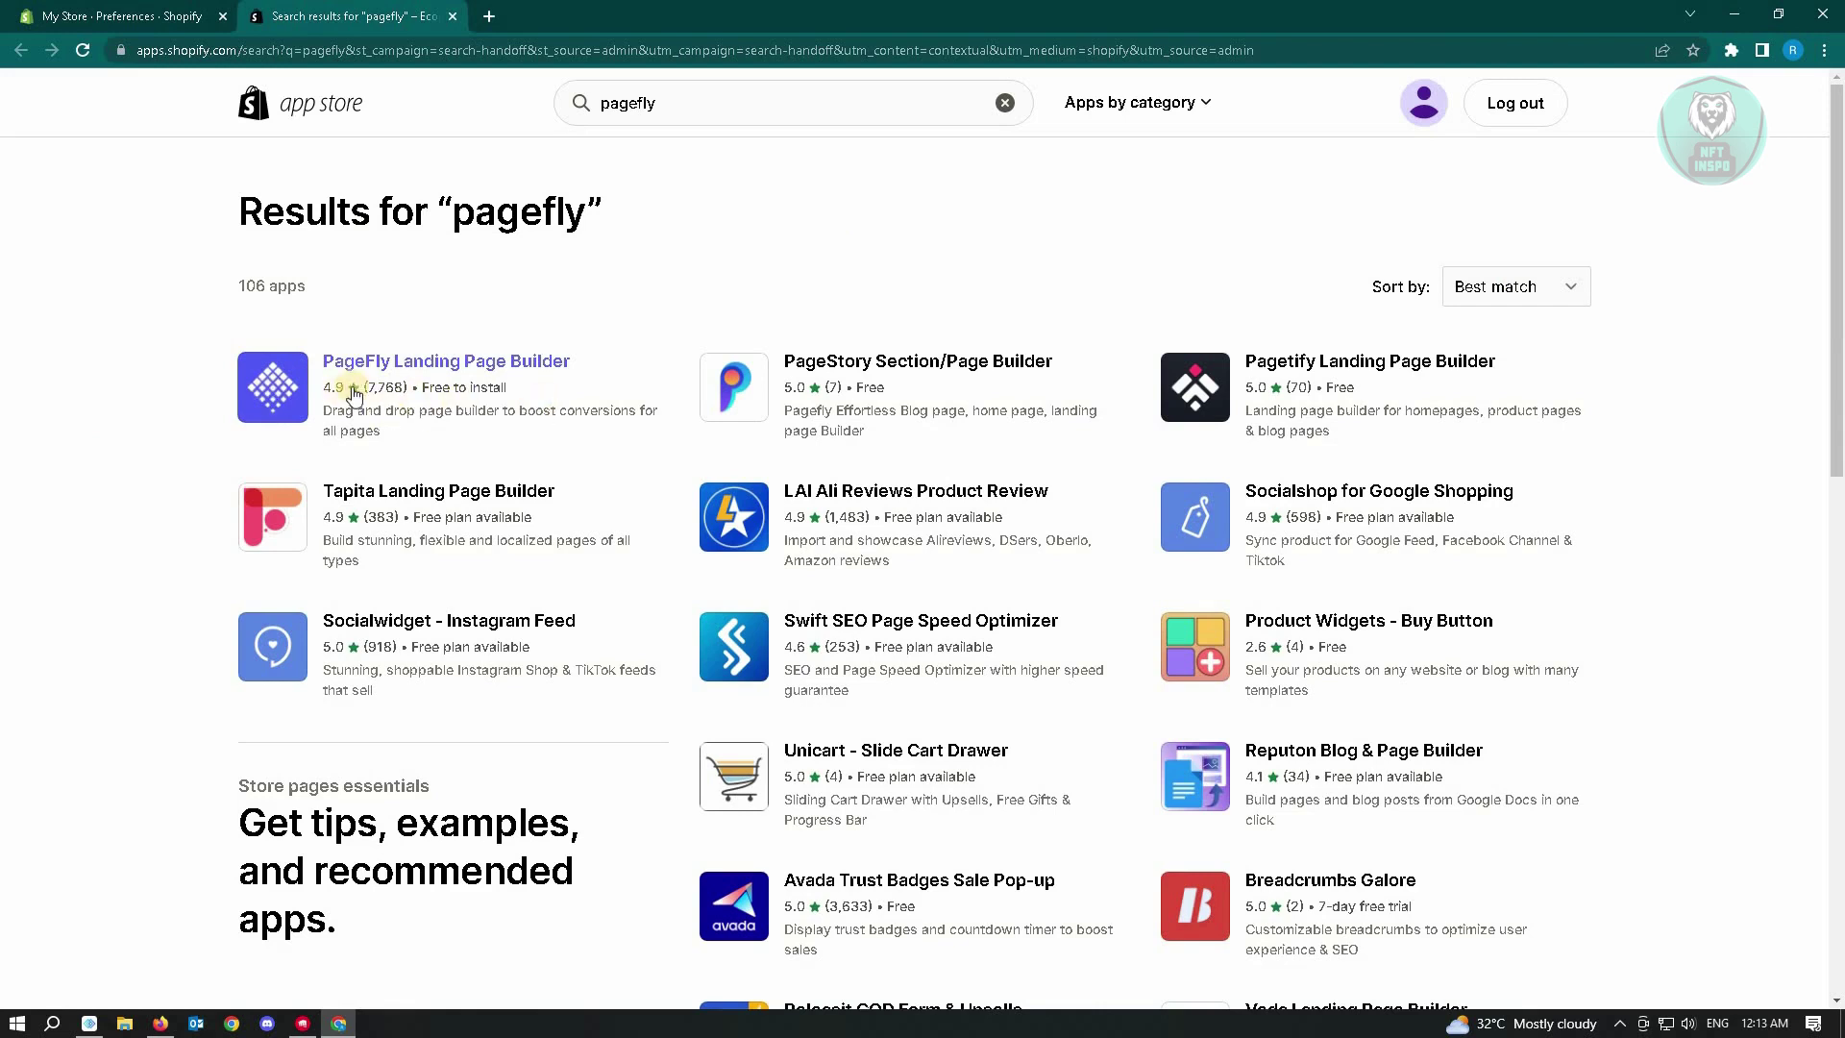
# - Add and install PageFly Landing Page Builder from its App Store listing
pyautogui.click(275, 389)
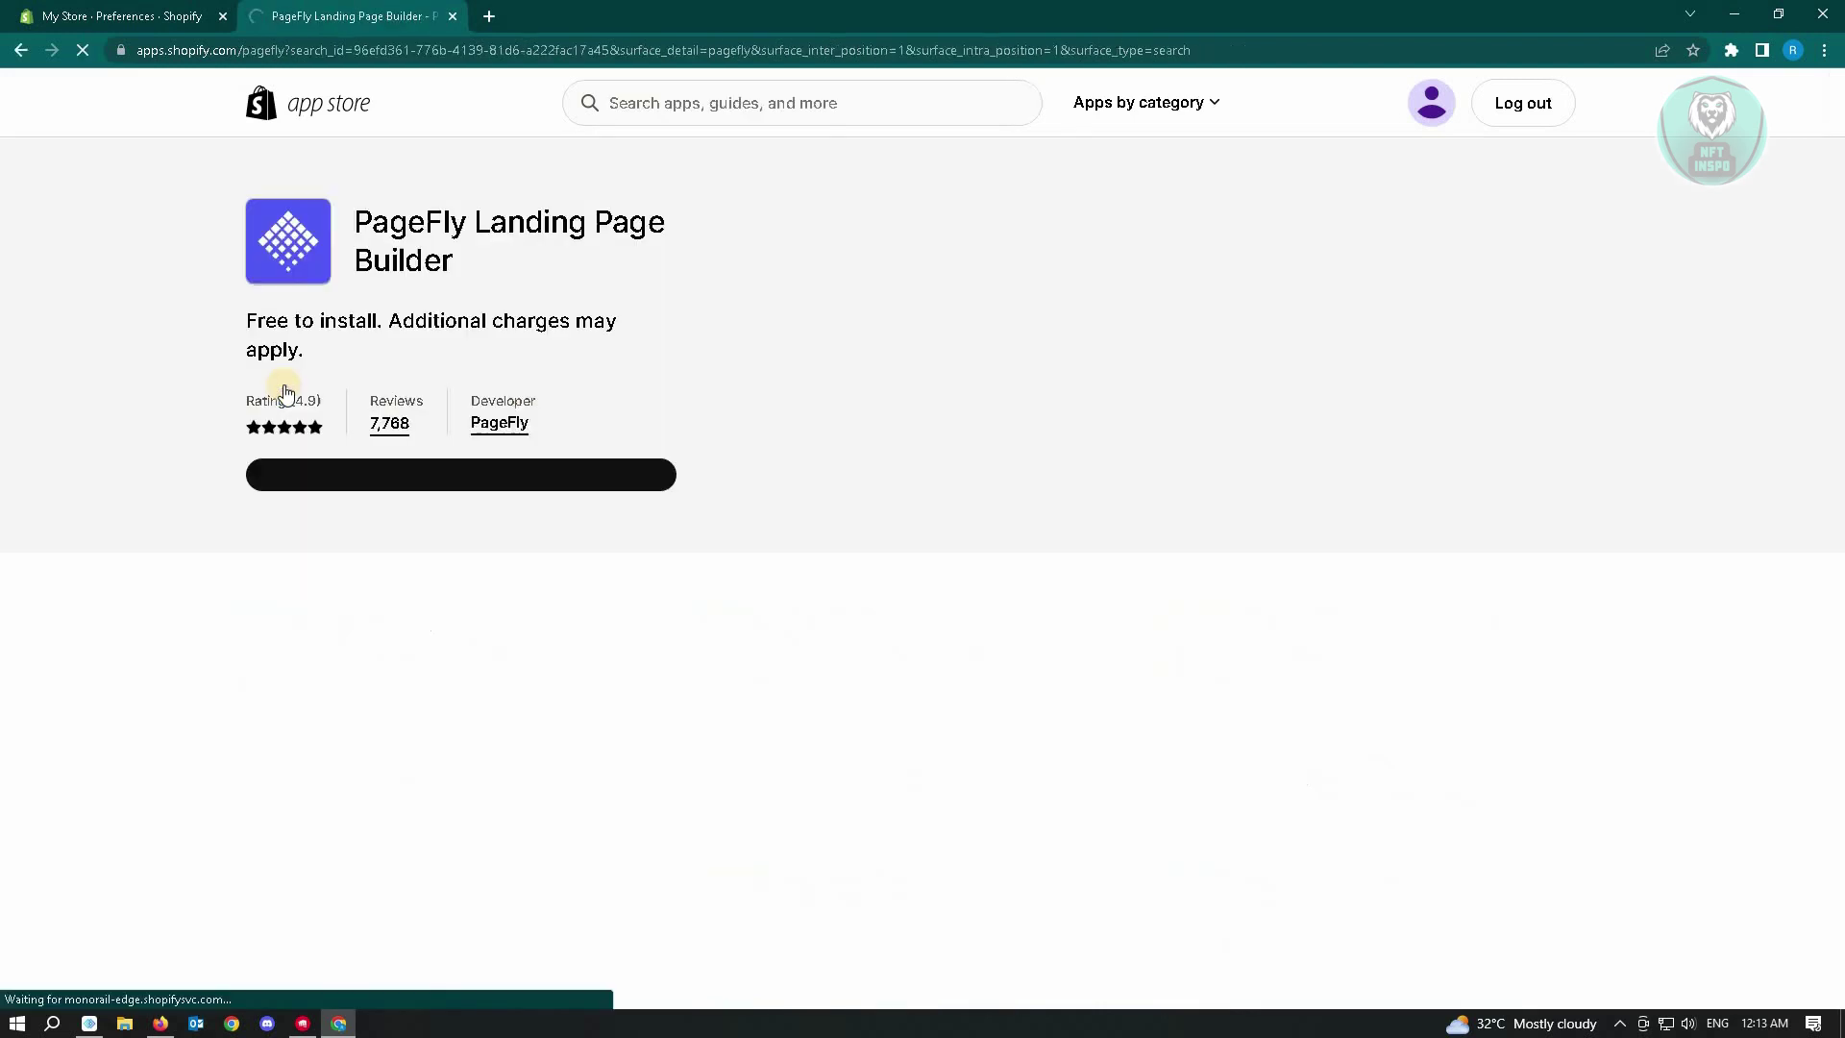
pyautogui.click(430, 490)
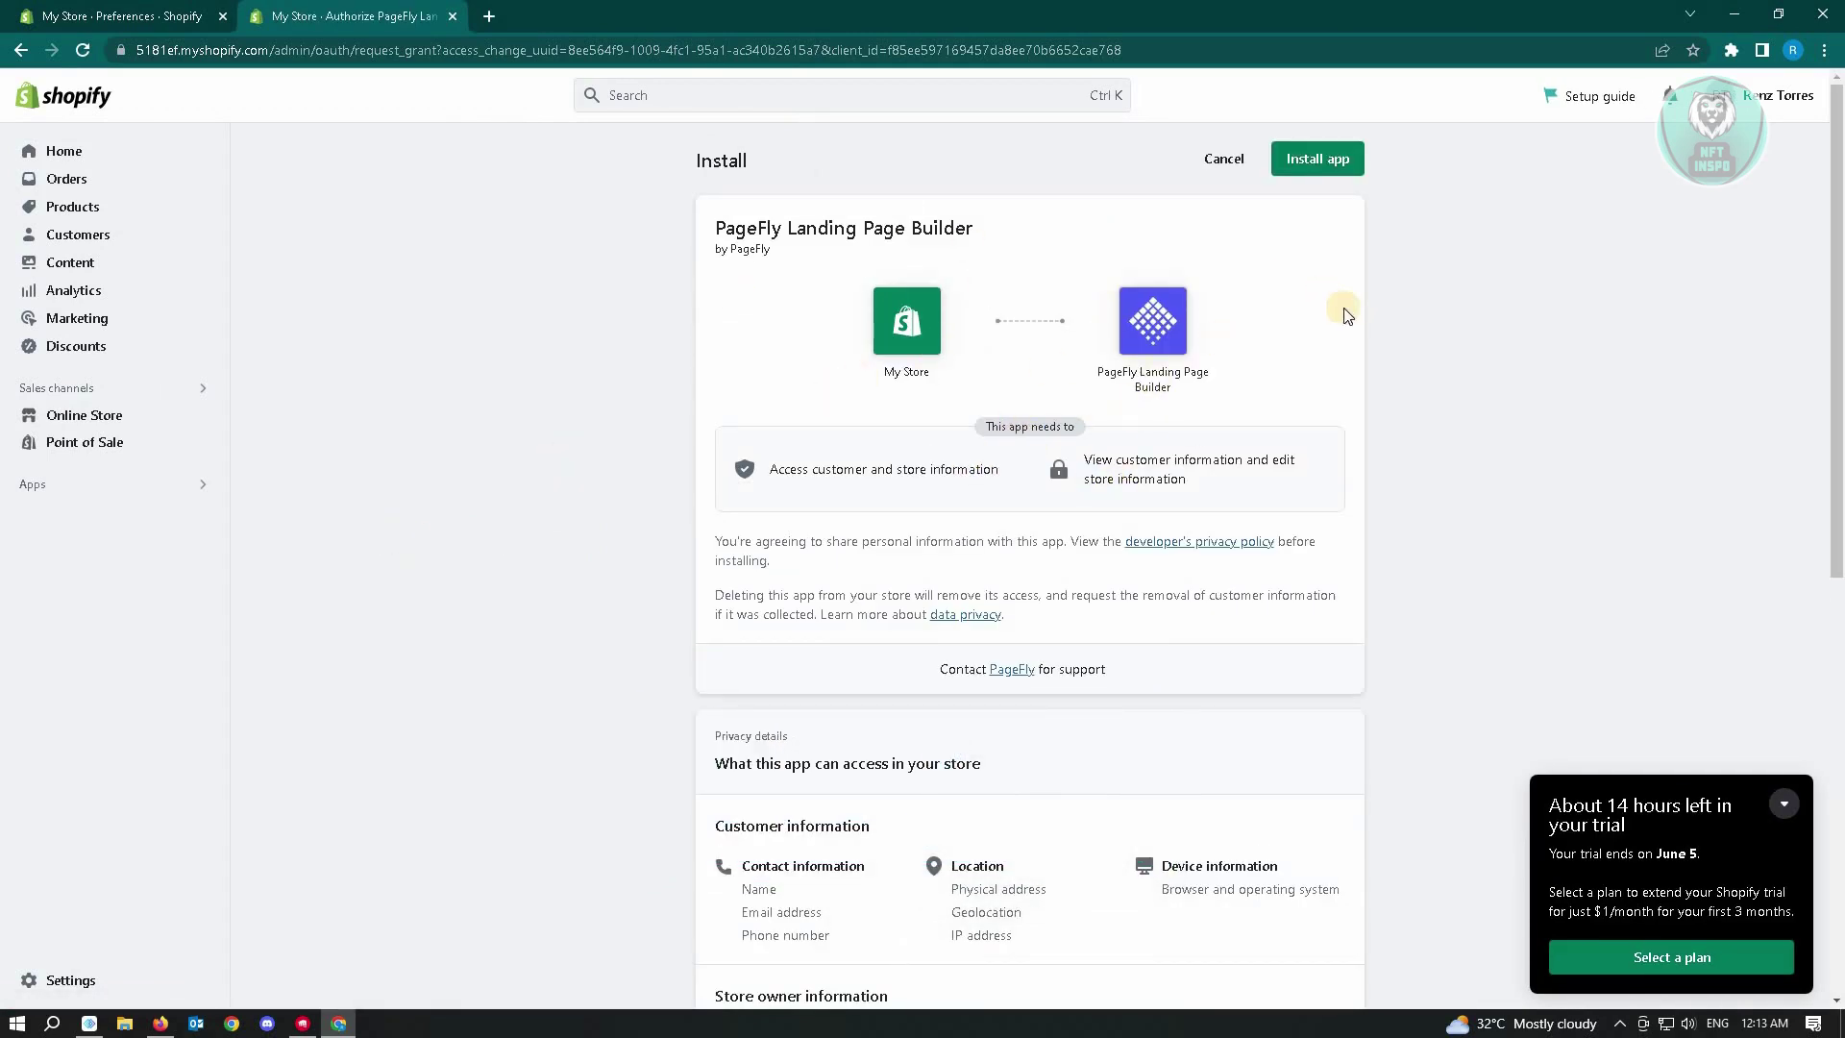
pyautogui.click(1318, 158)
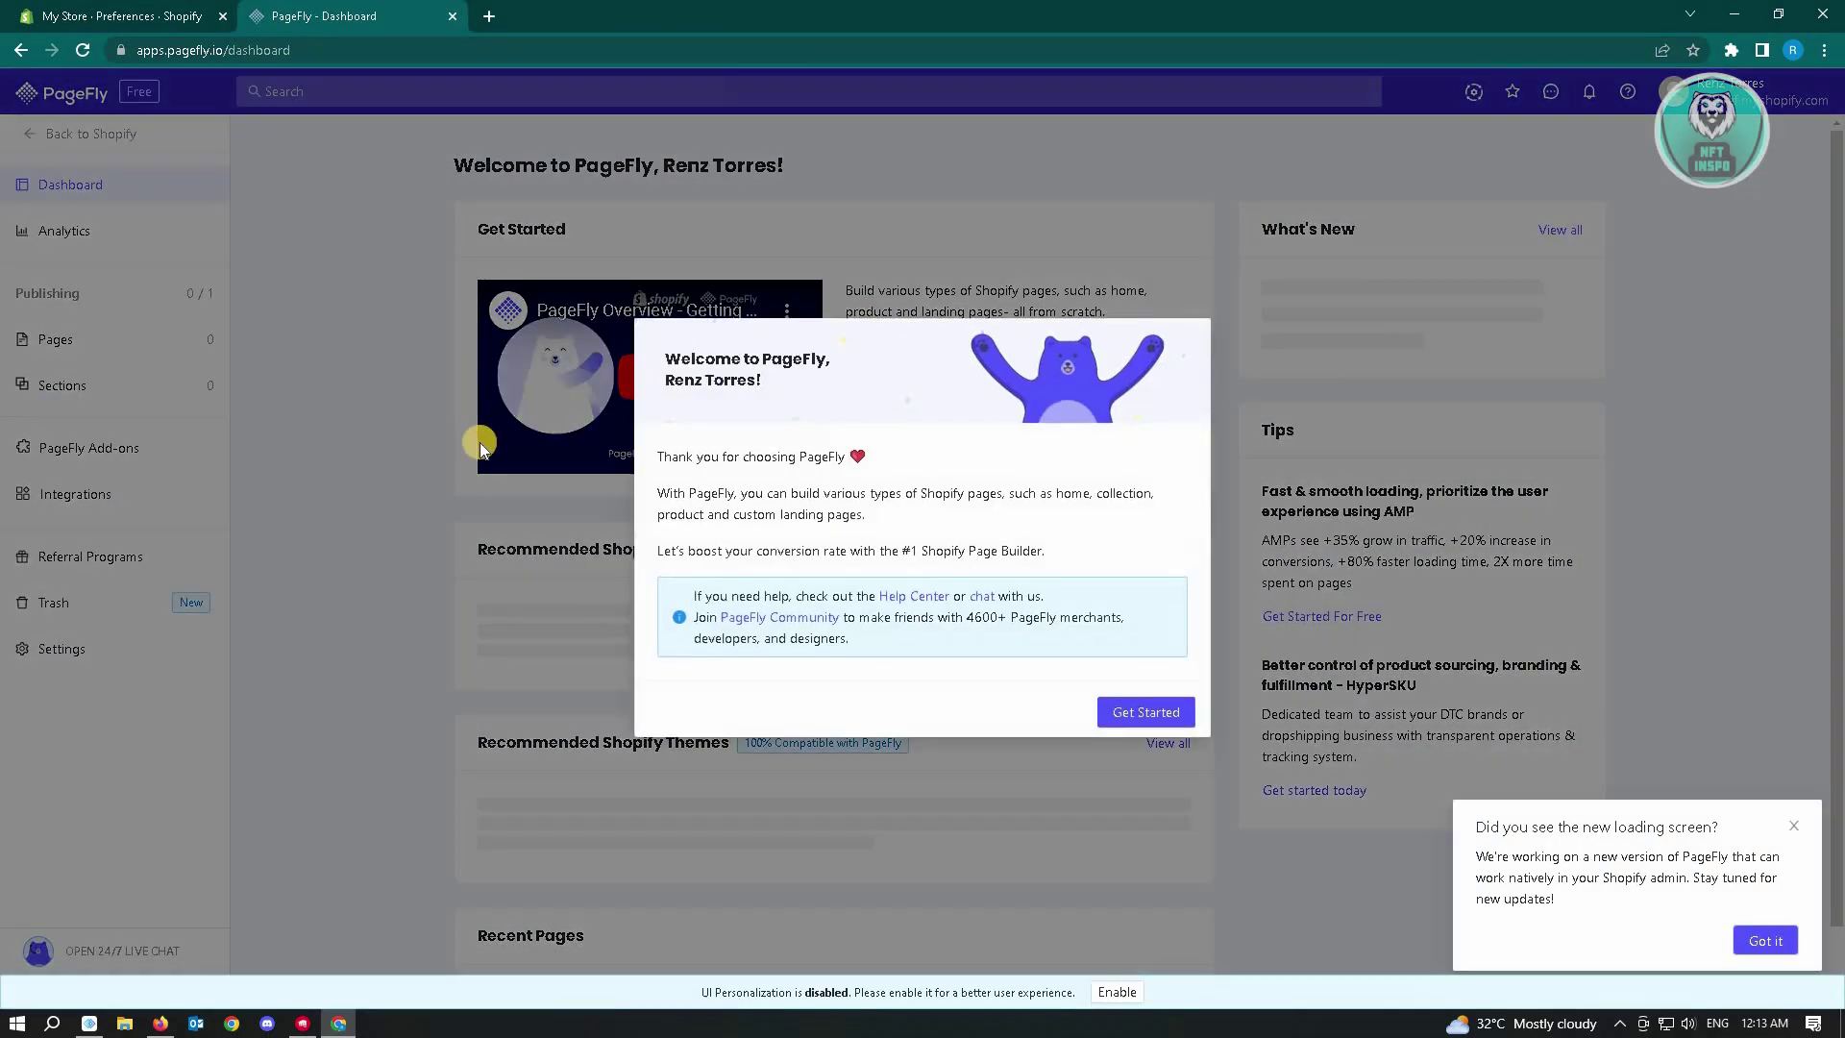
# - Dismiss PageFly's welcome, go to Password pages, and choose Create from a template
pyautogui.click(1146, 712)
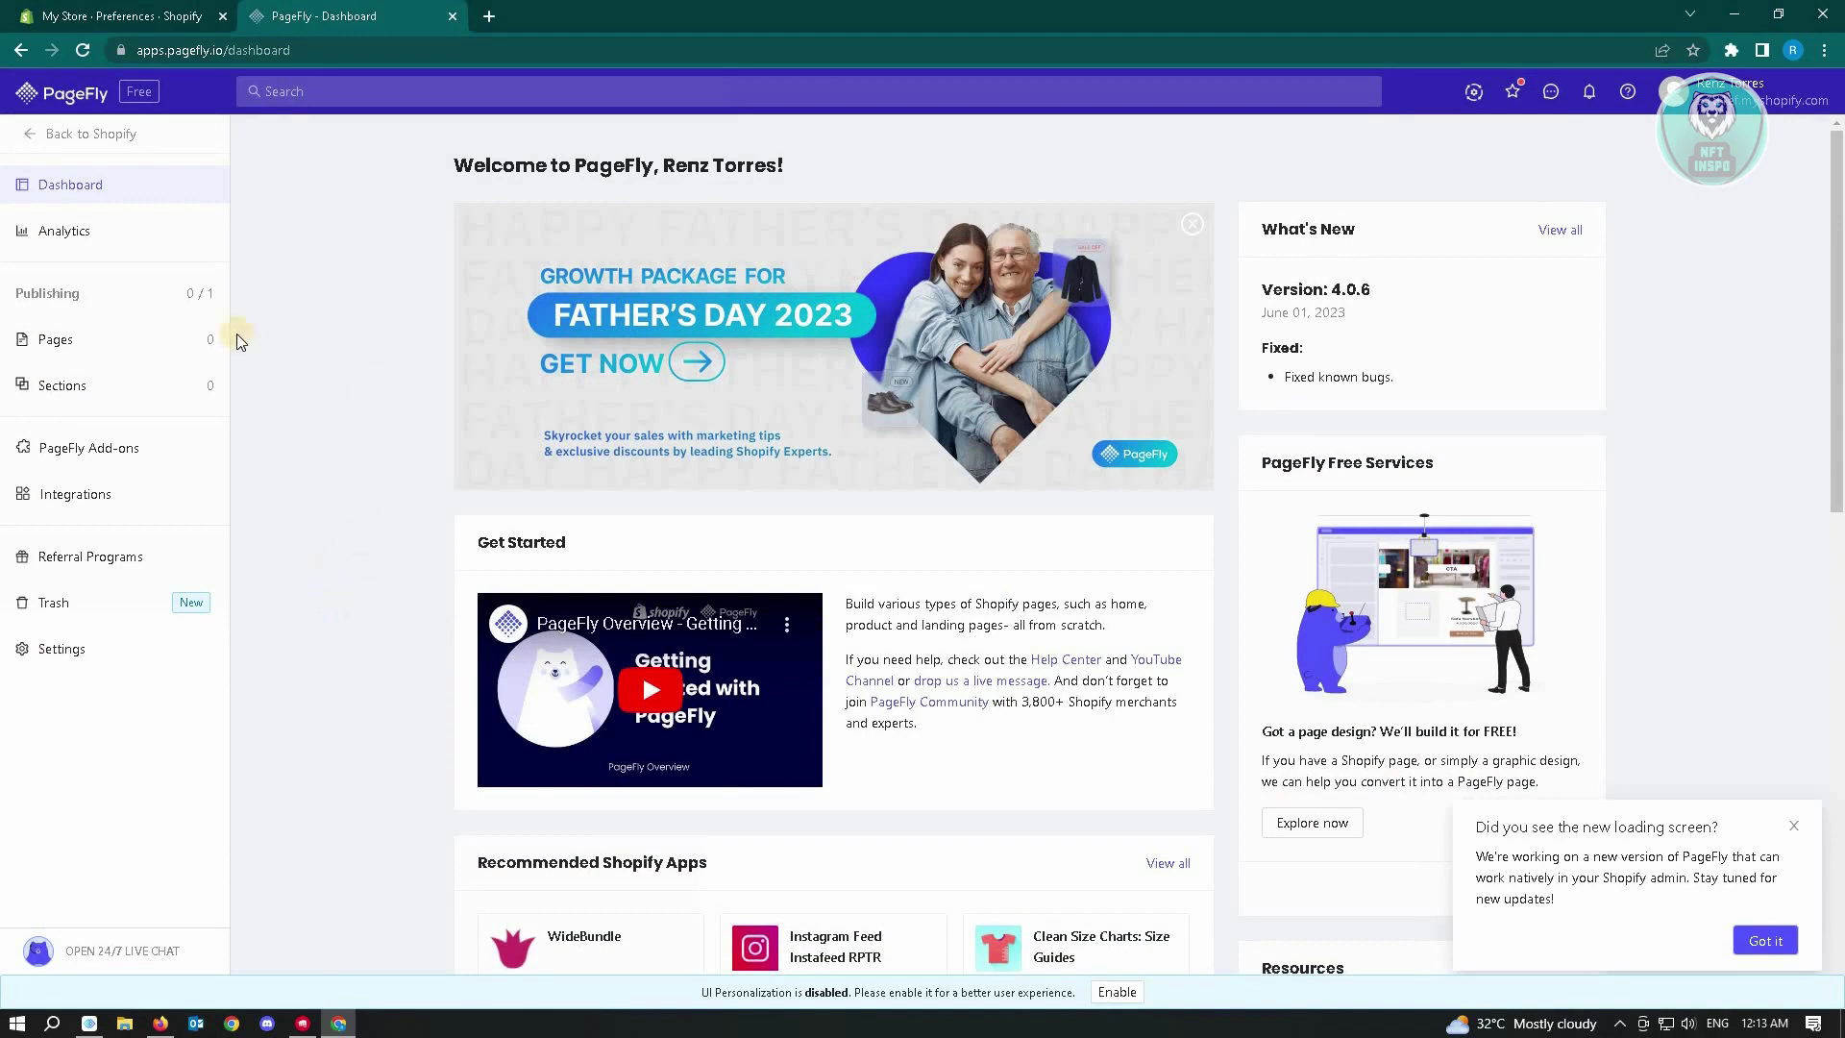
pyautogui.click(54, 339)
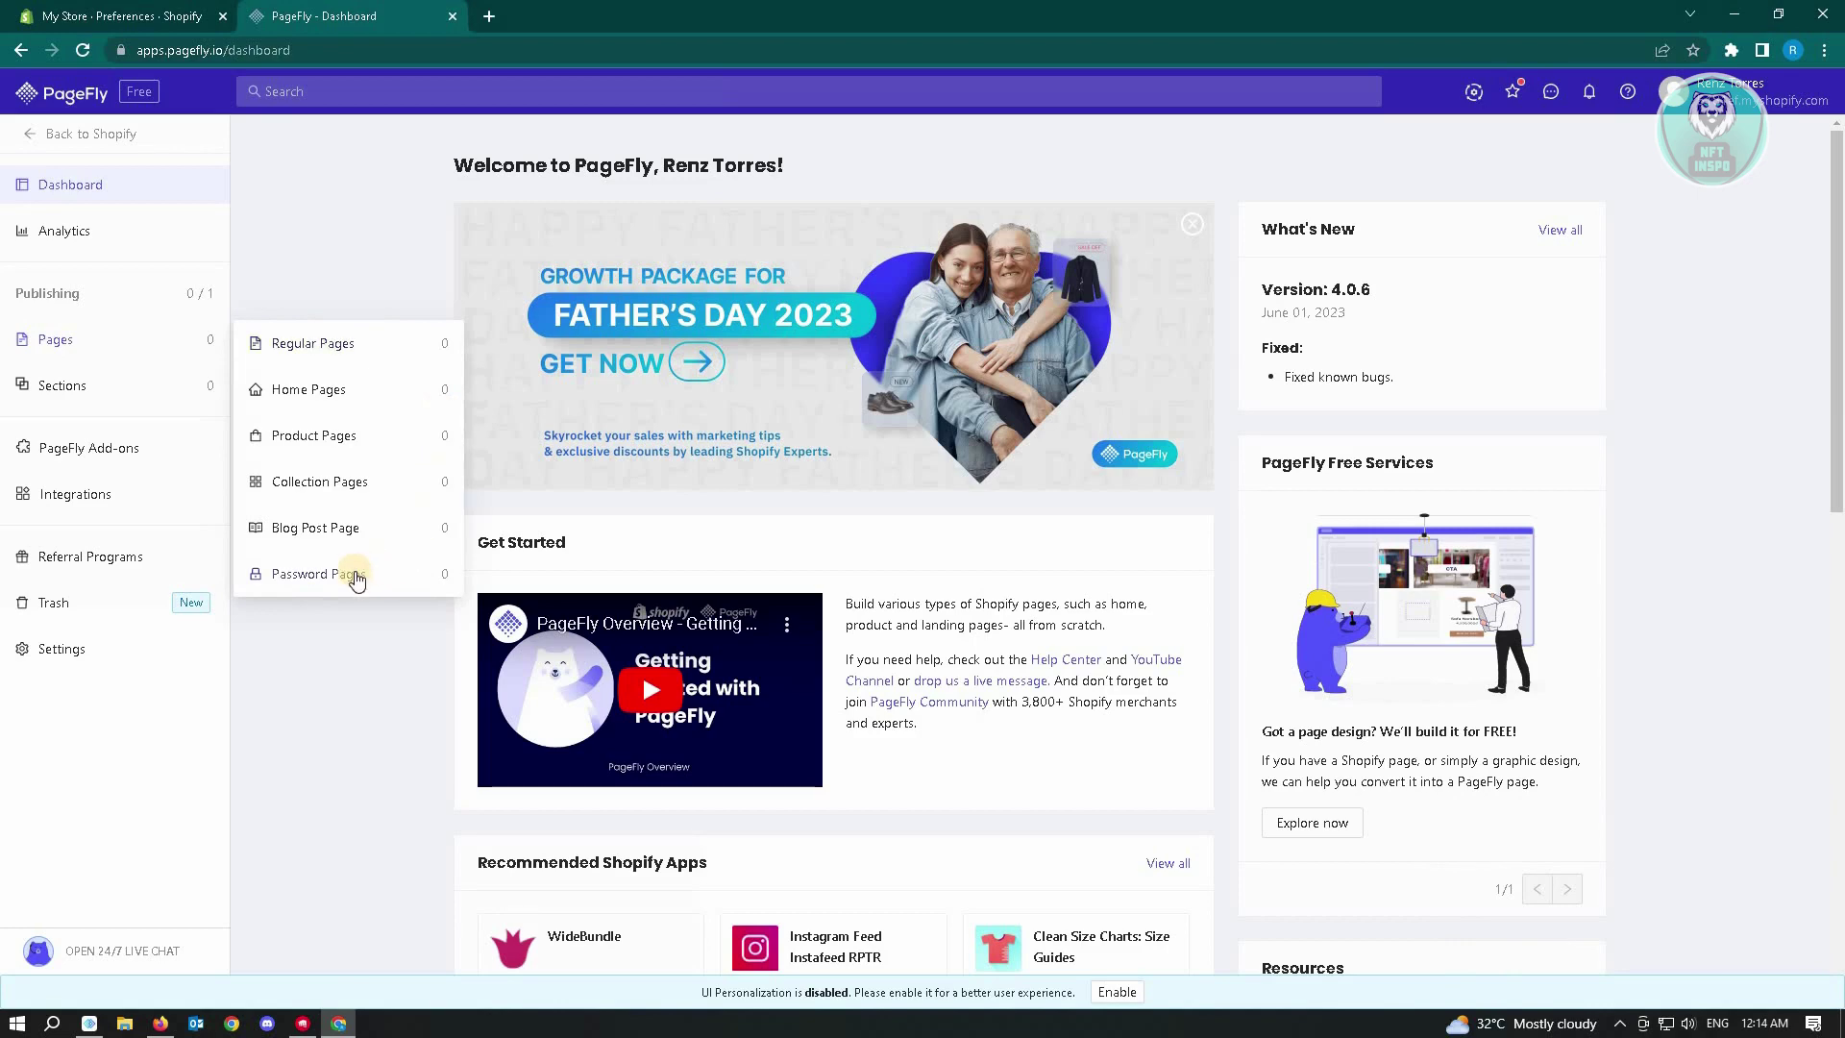
pyautogui.click(319, 572)
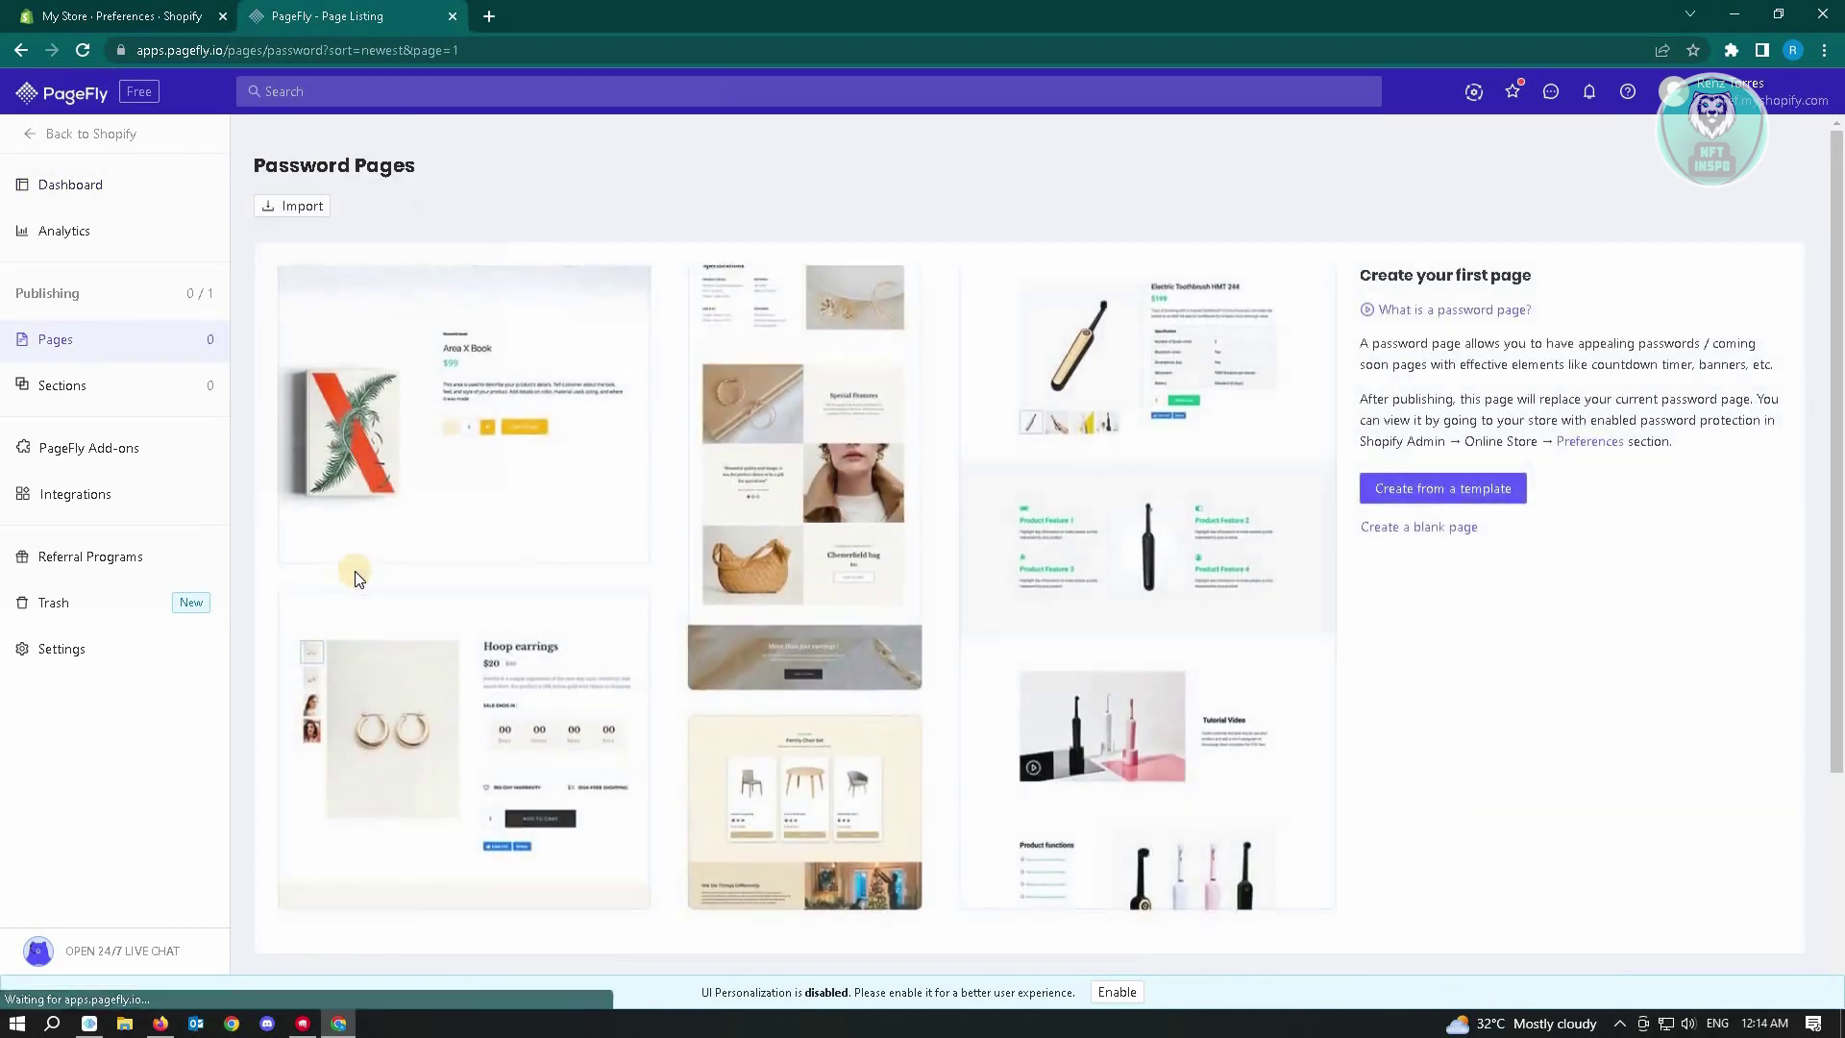
pyautogui.scroll(-4, 641, 541)
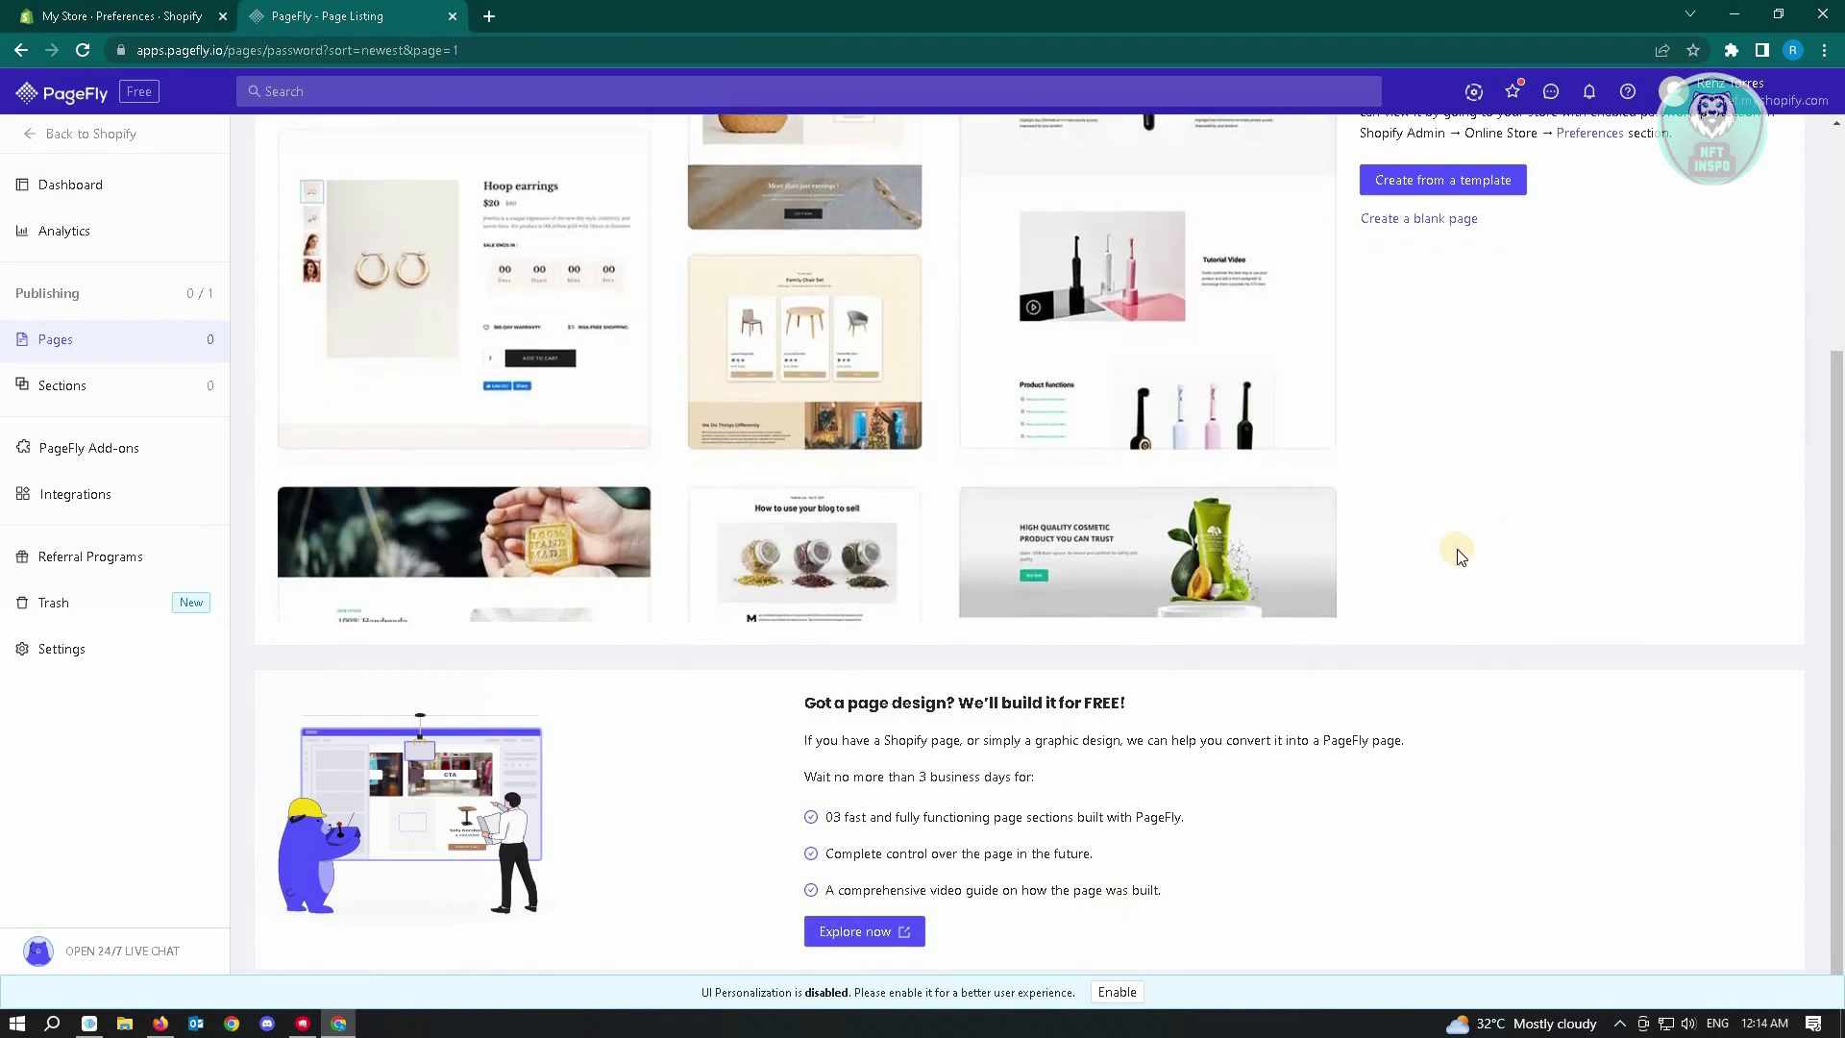
pyautogui.scroll(3, 1458, 581)
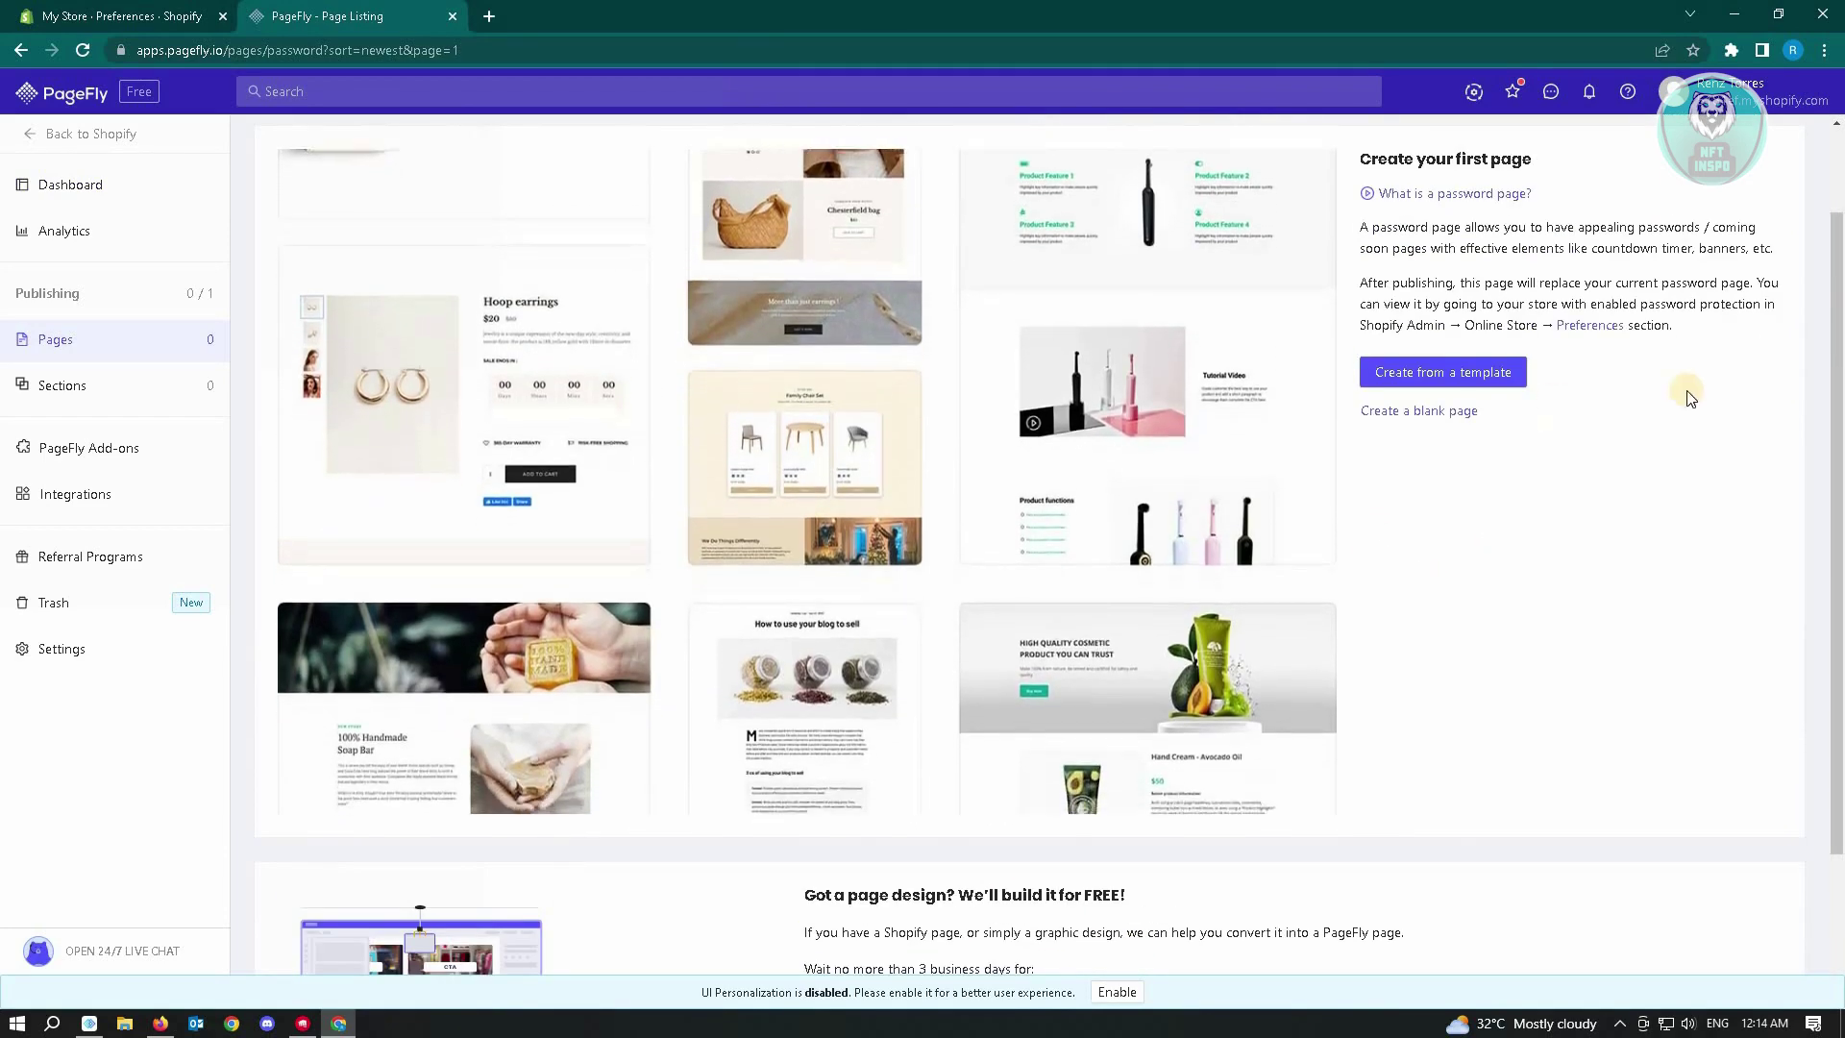
pyautogui.click(1413, 372)
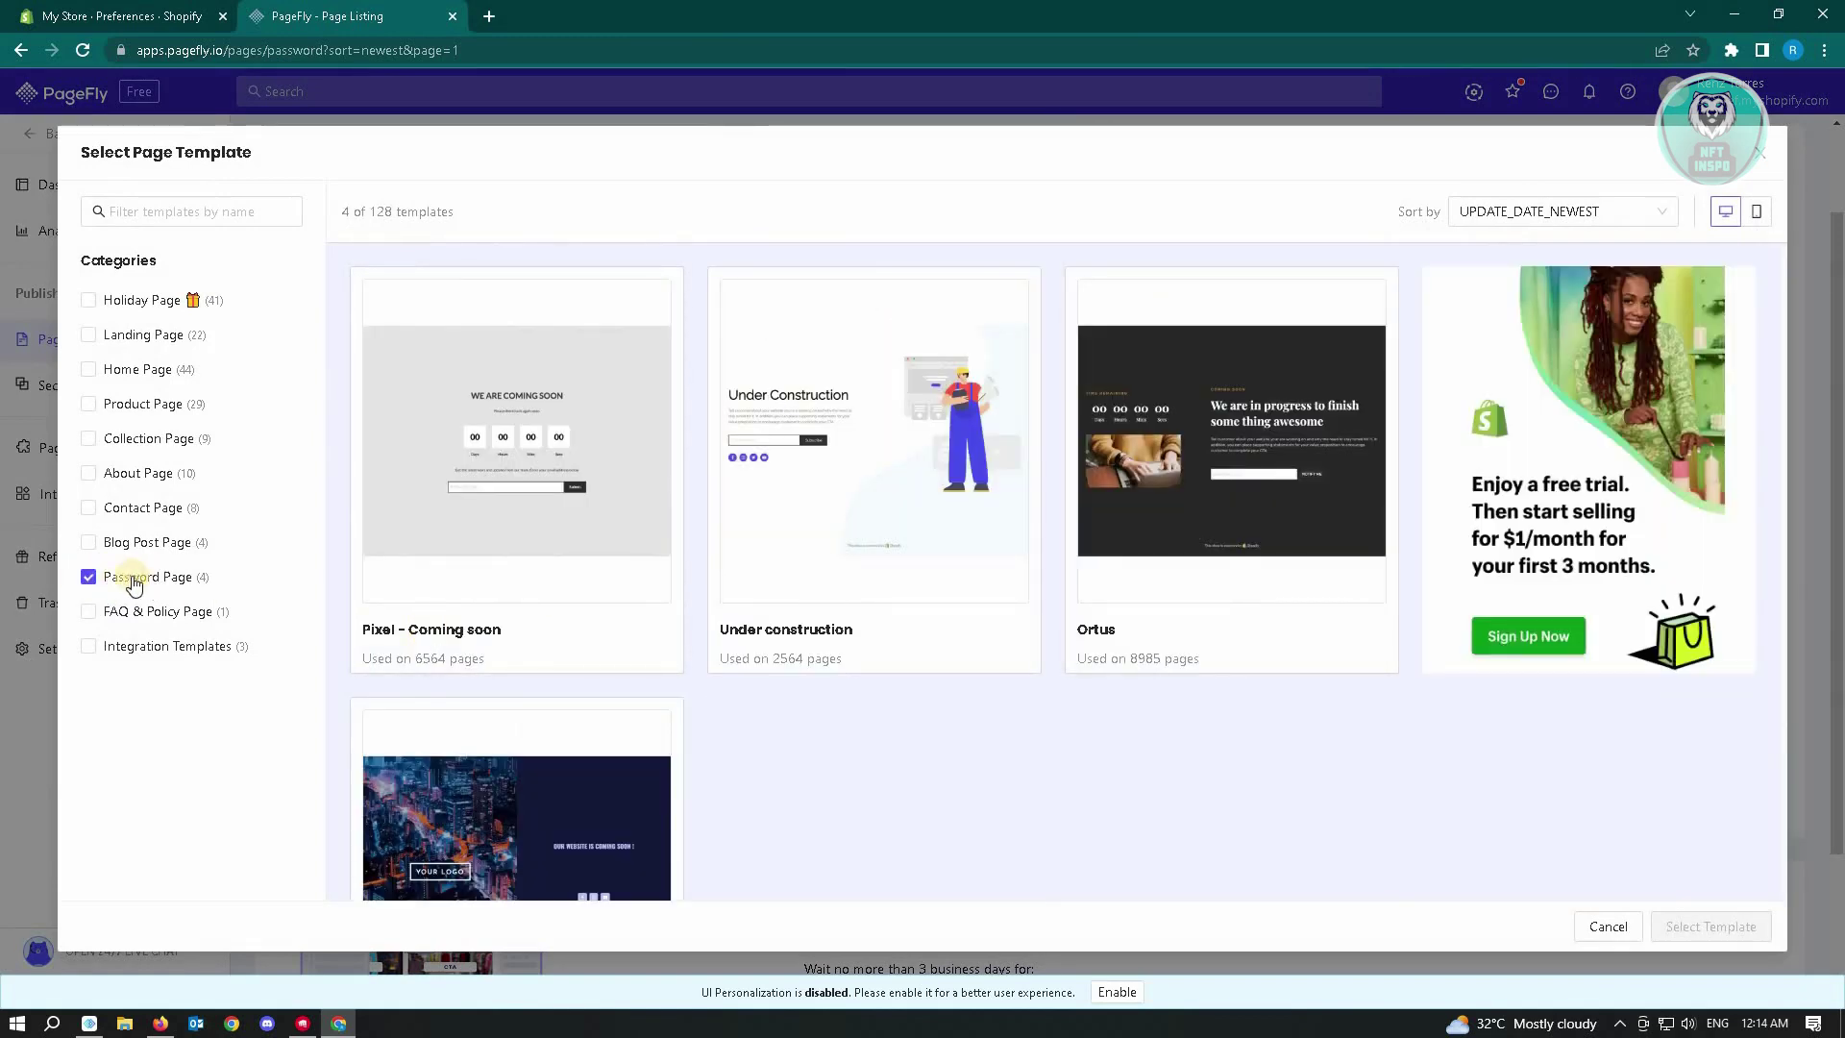
pyautogui.scroll(-2, 1019, 569)
pyautogui.scroll(2, 1023, 567)
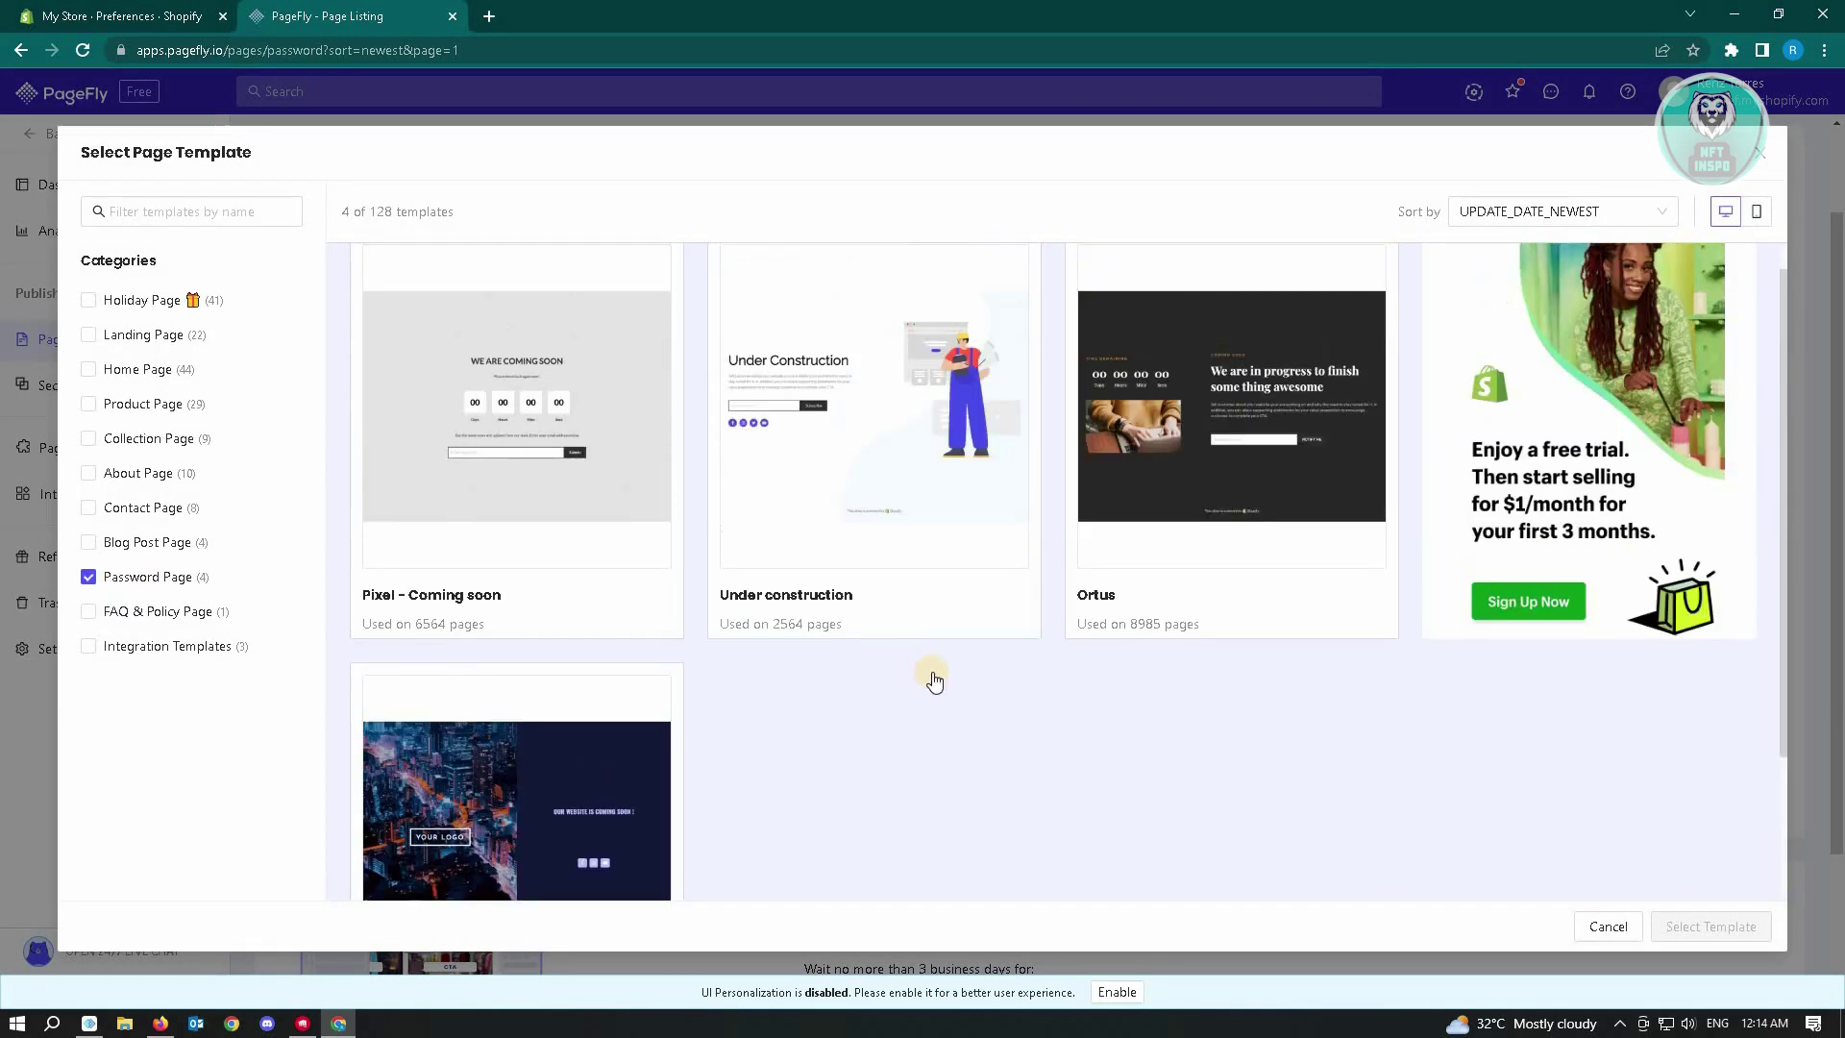
pyautogui.scroll(1, 936, 681)
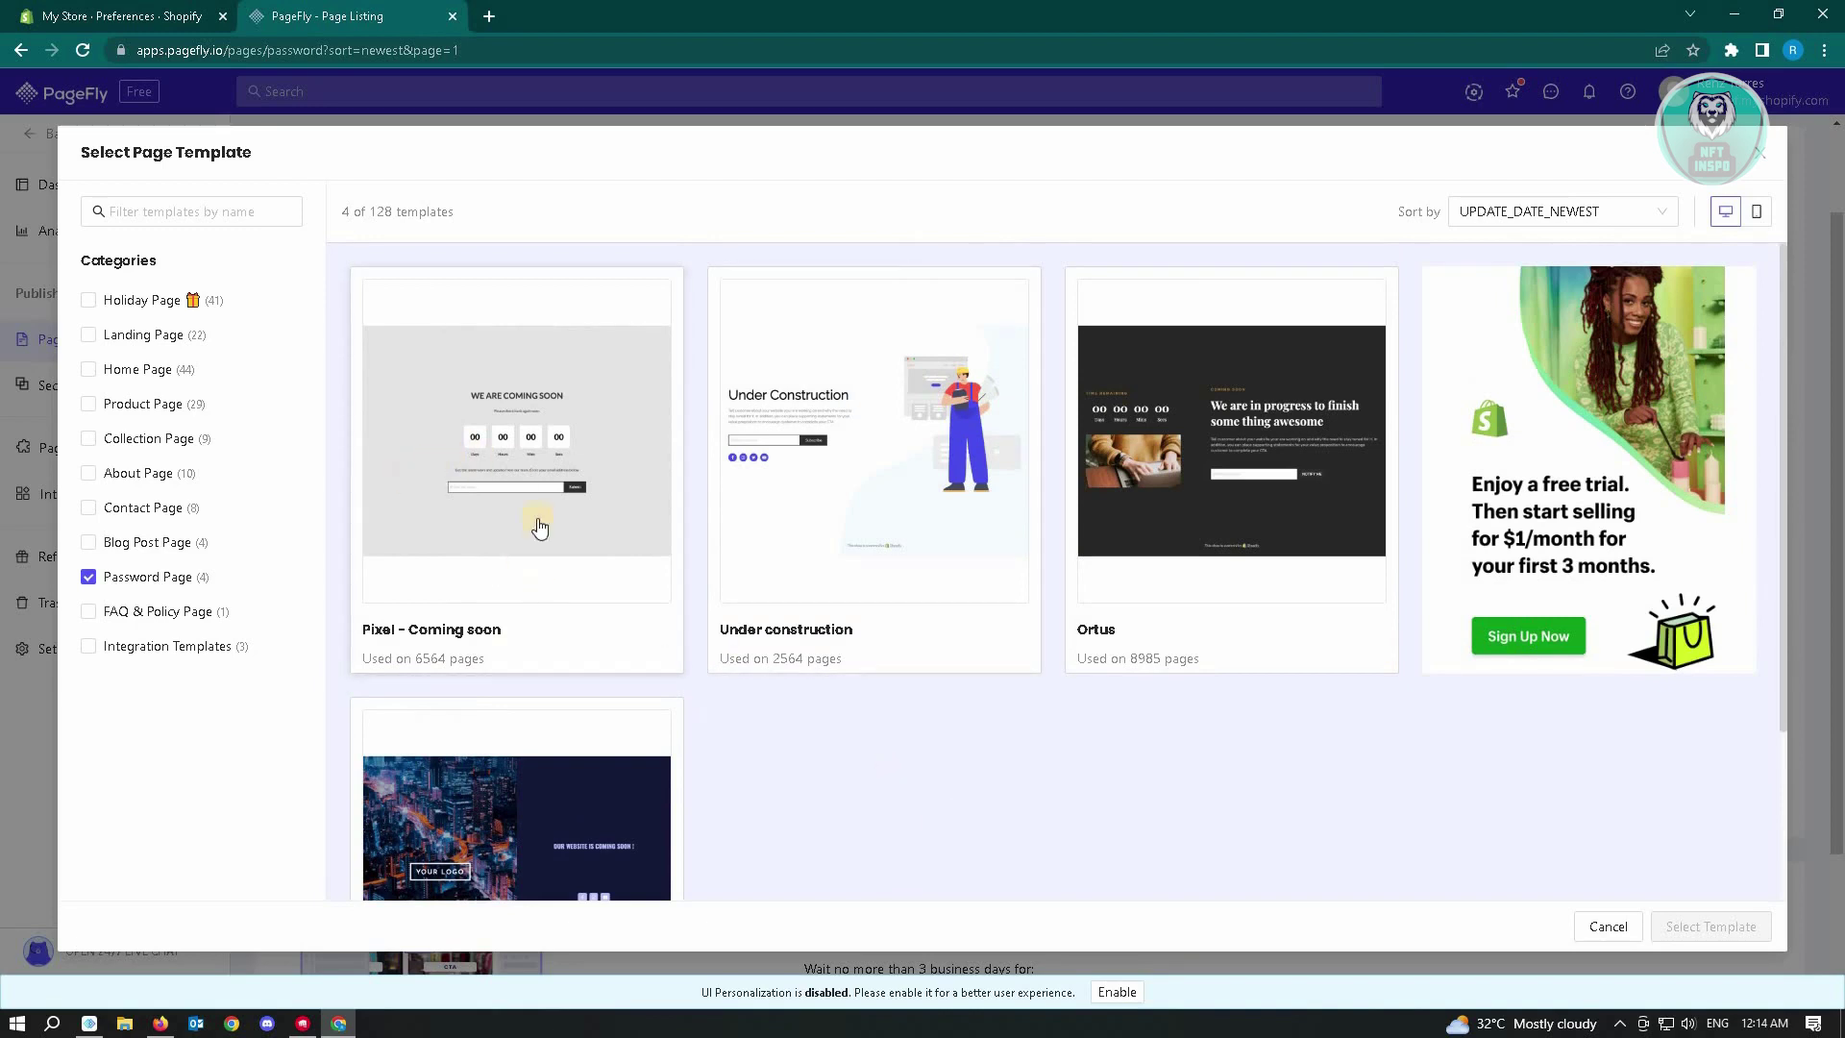
# - Load the 'Pixel - Coming soon' template into the PageFly editor
pyautogui.click(438, 410)
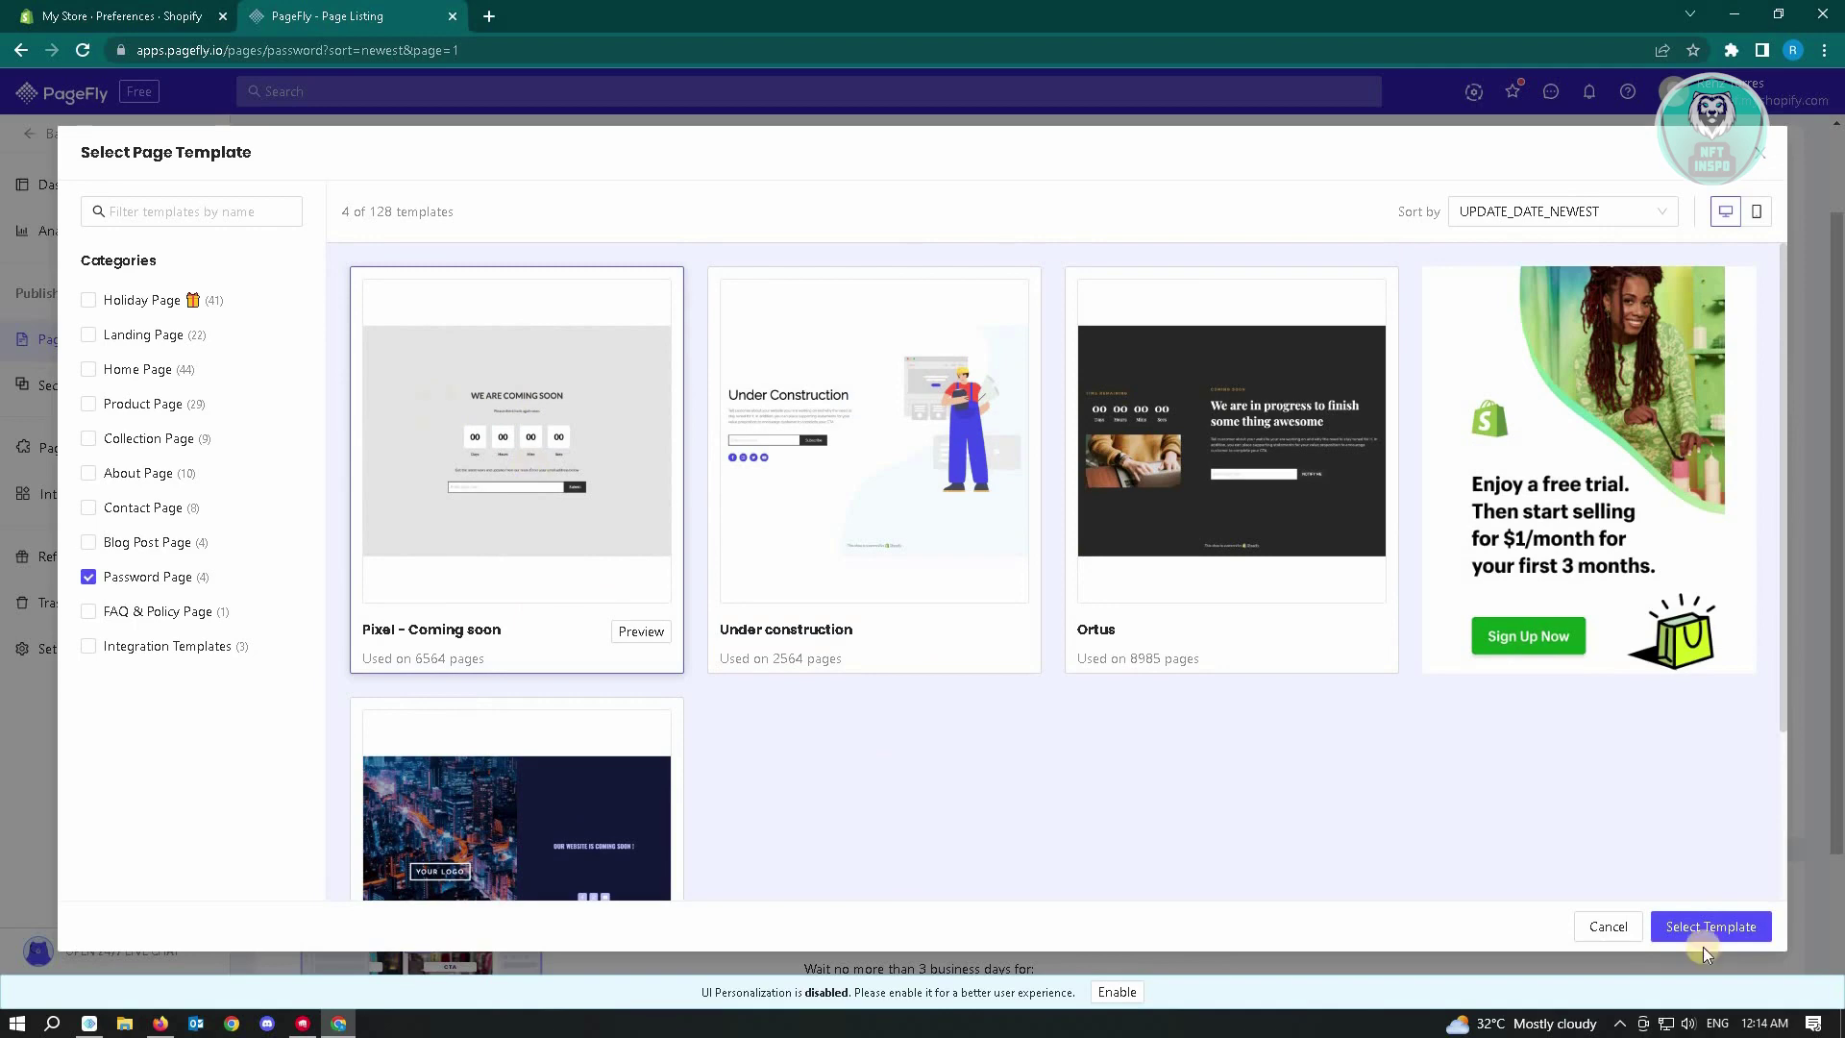
pyautogui.click(1709, 926)
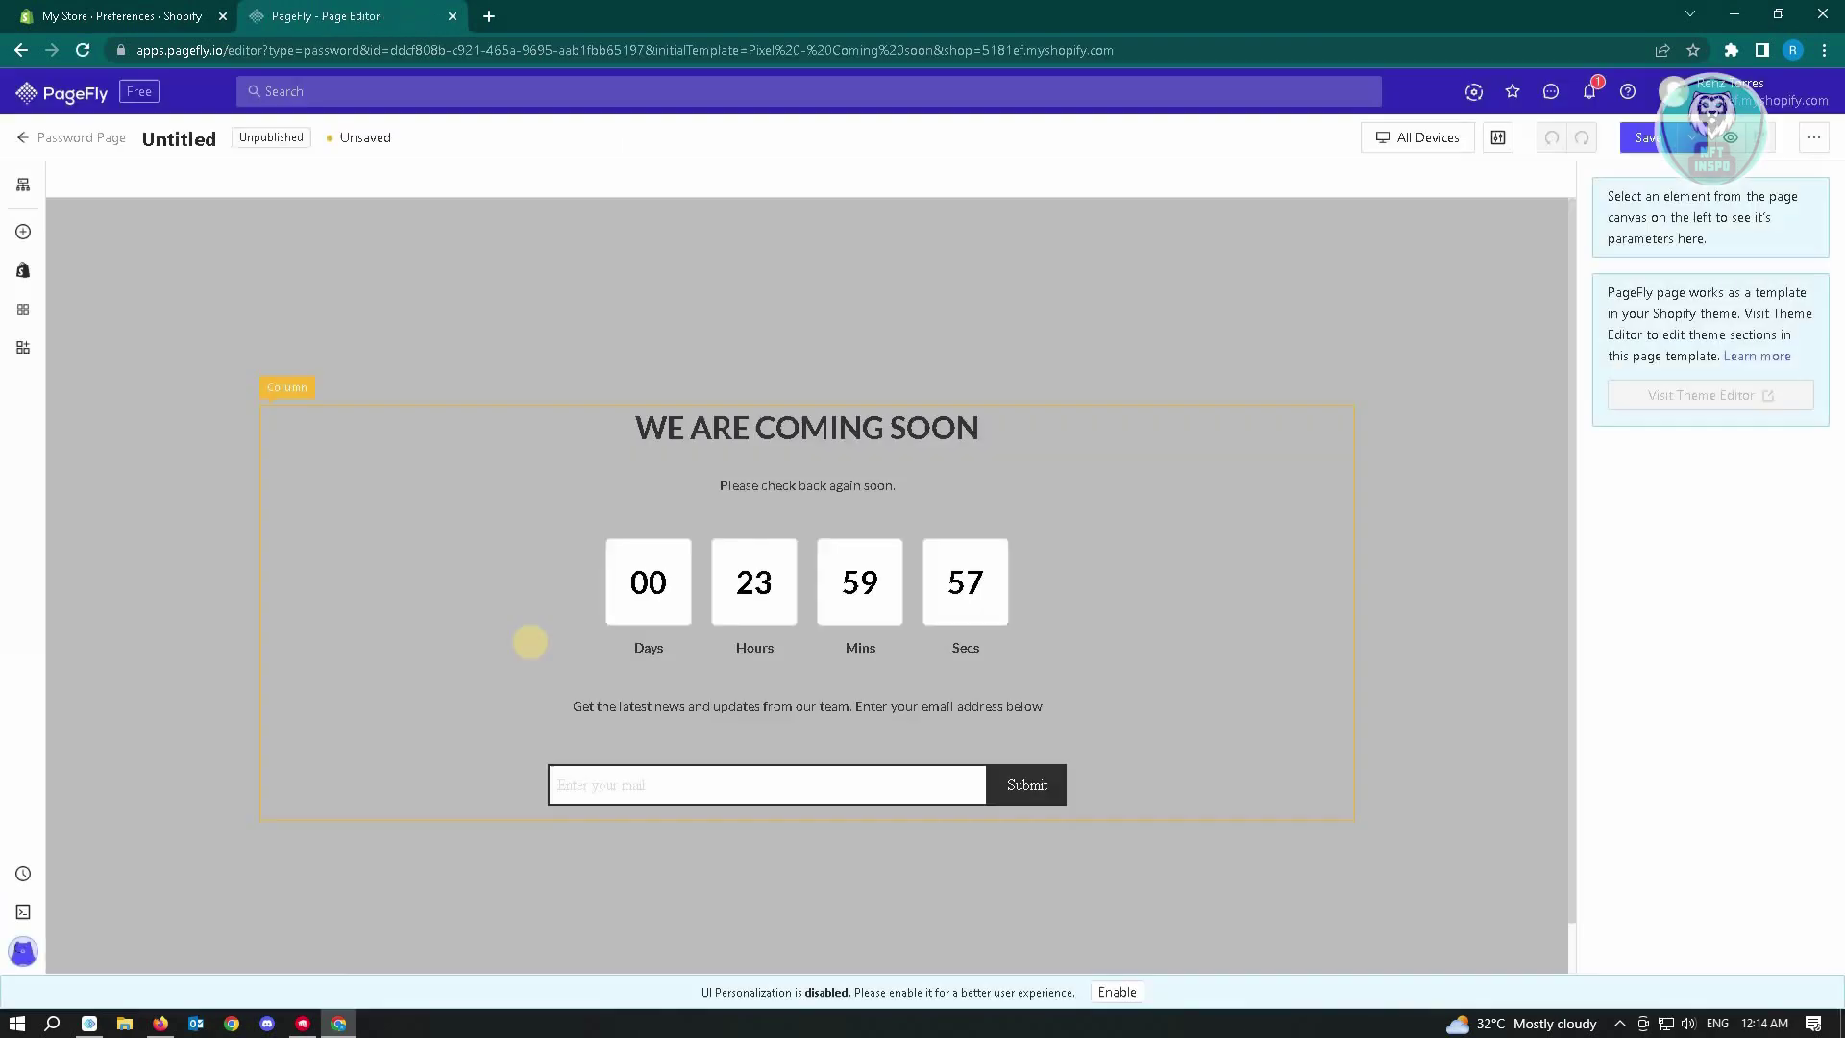
# - Set the countdown numbers' font family to Custom, using Times New Roman
pyautogui.click(759, 592)
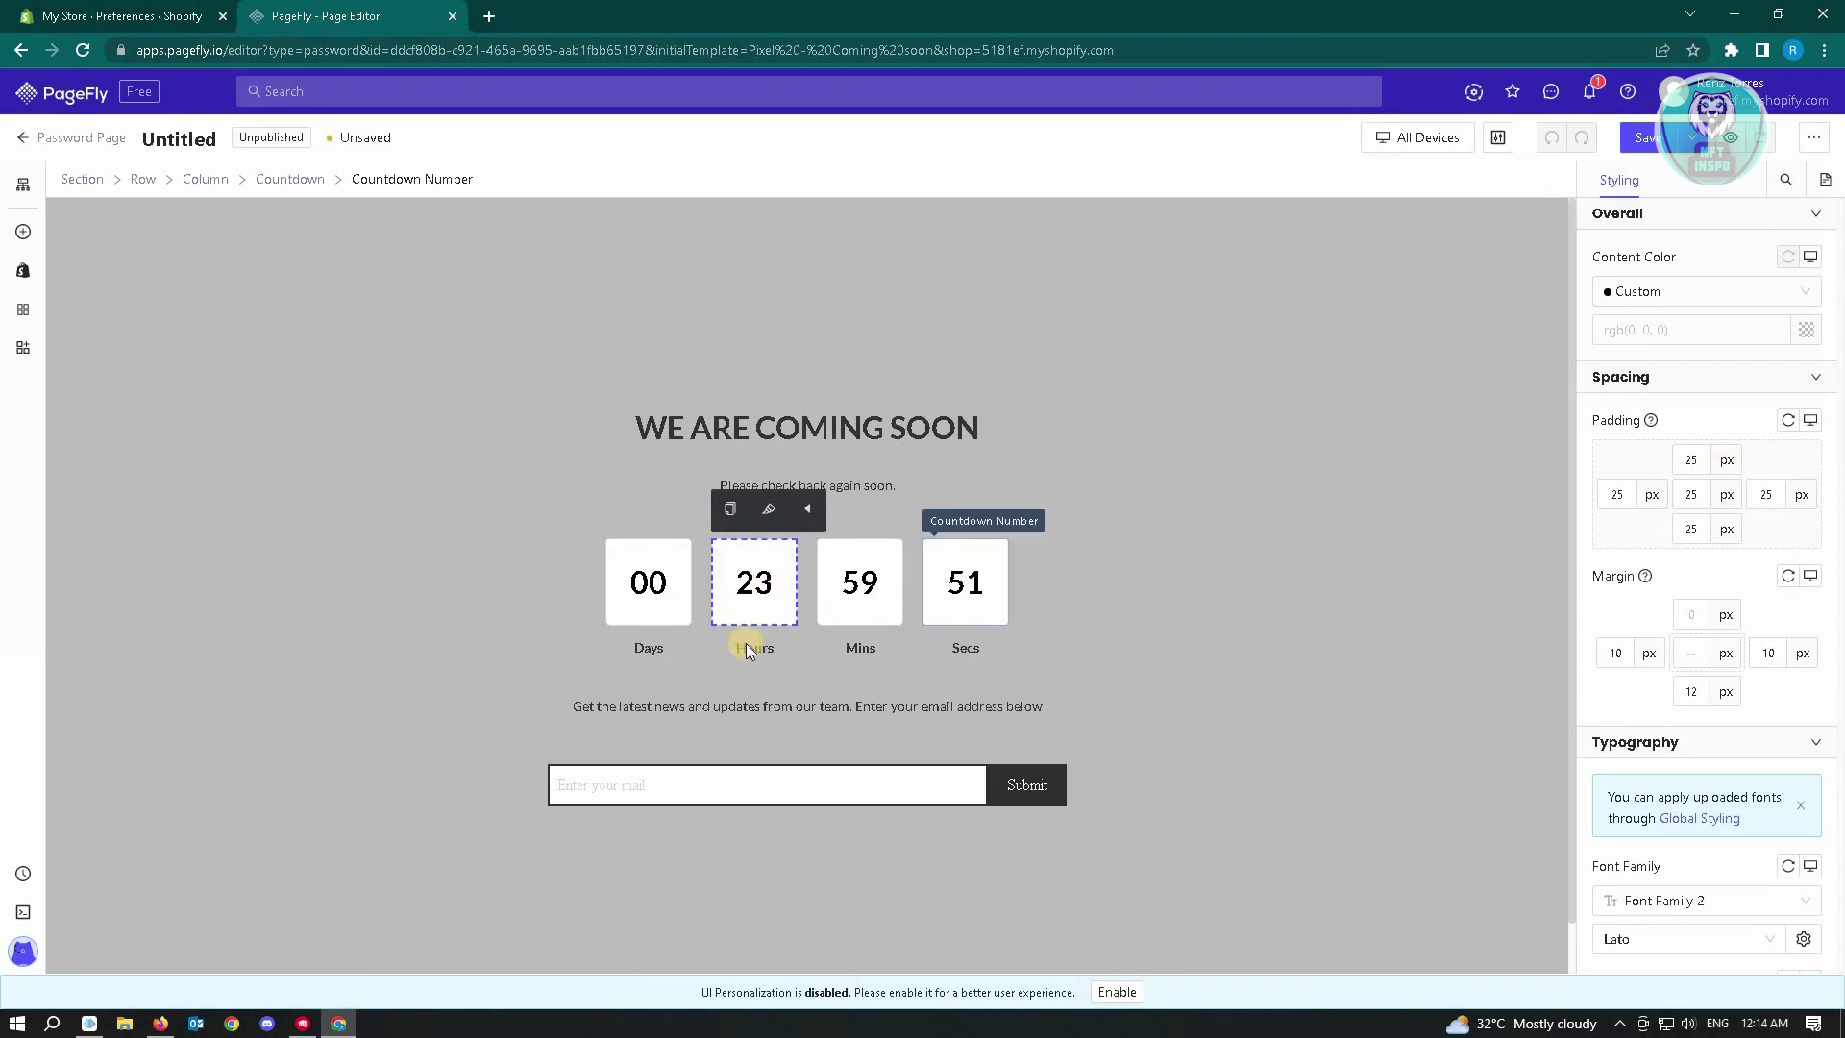
pyautogui.scroll(-1, 1649, 519)
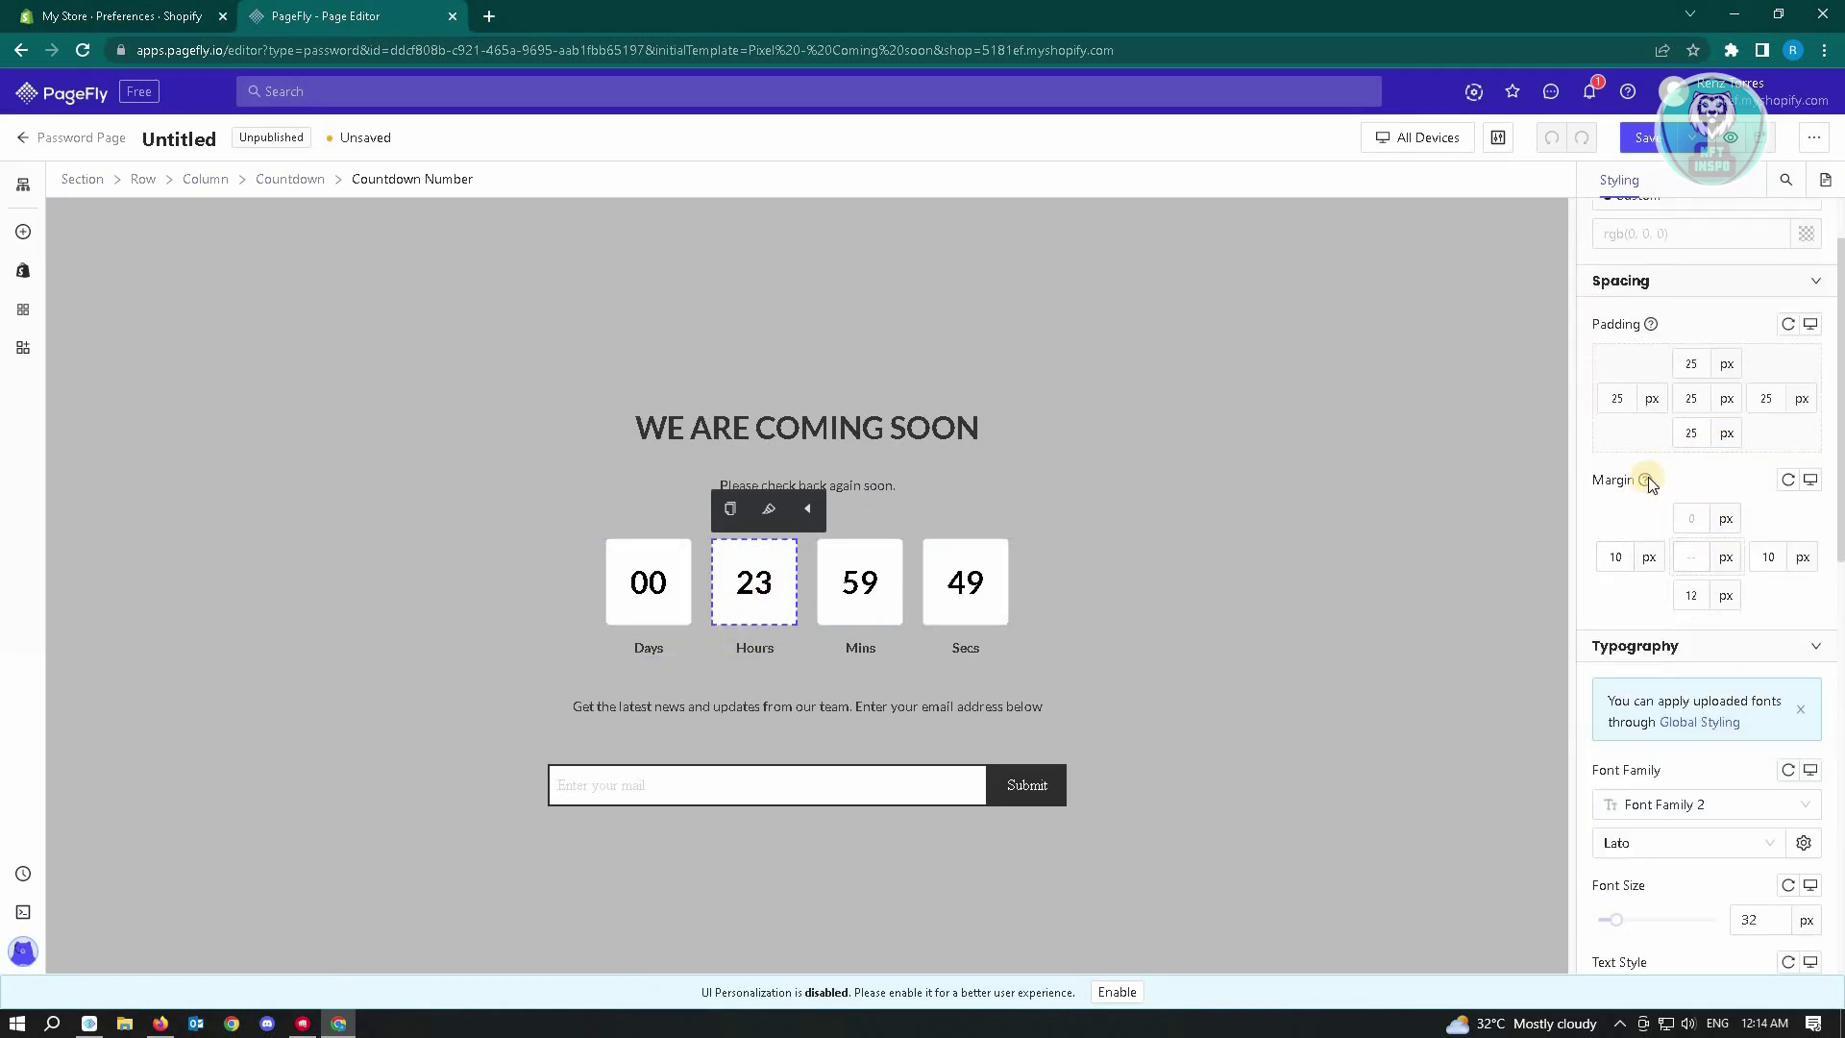
pyautogui.scroll(-2, 1650, 506)
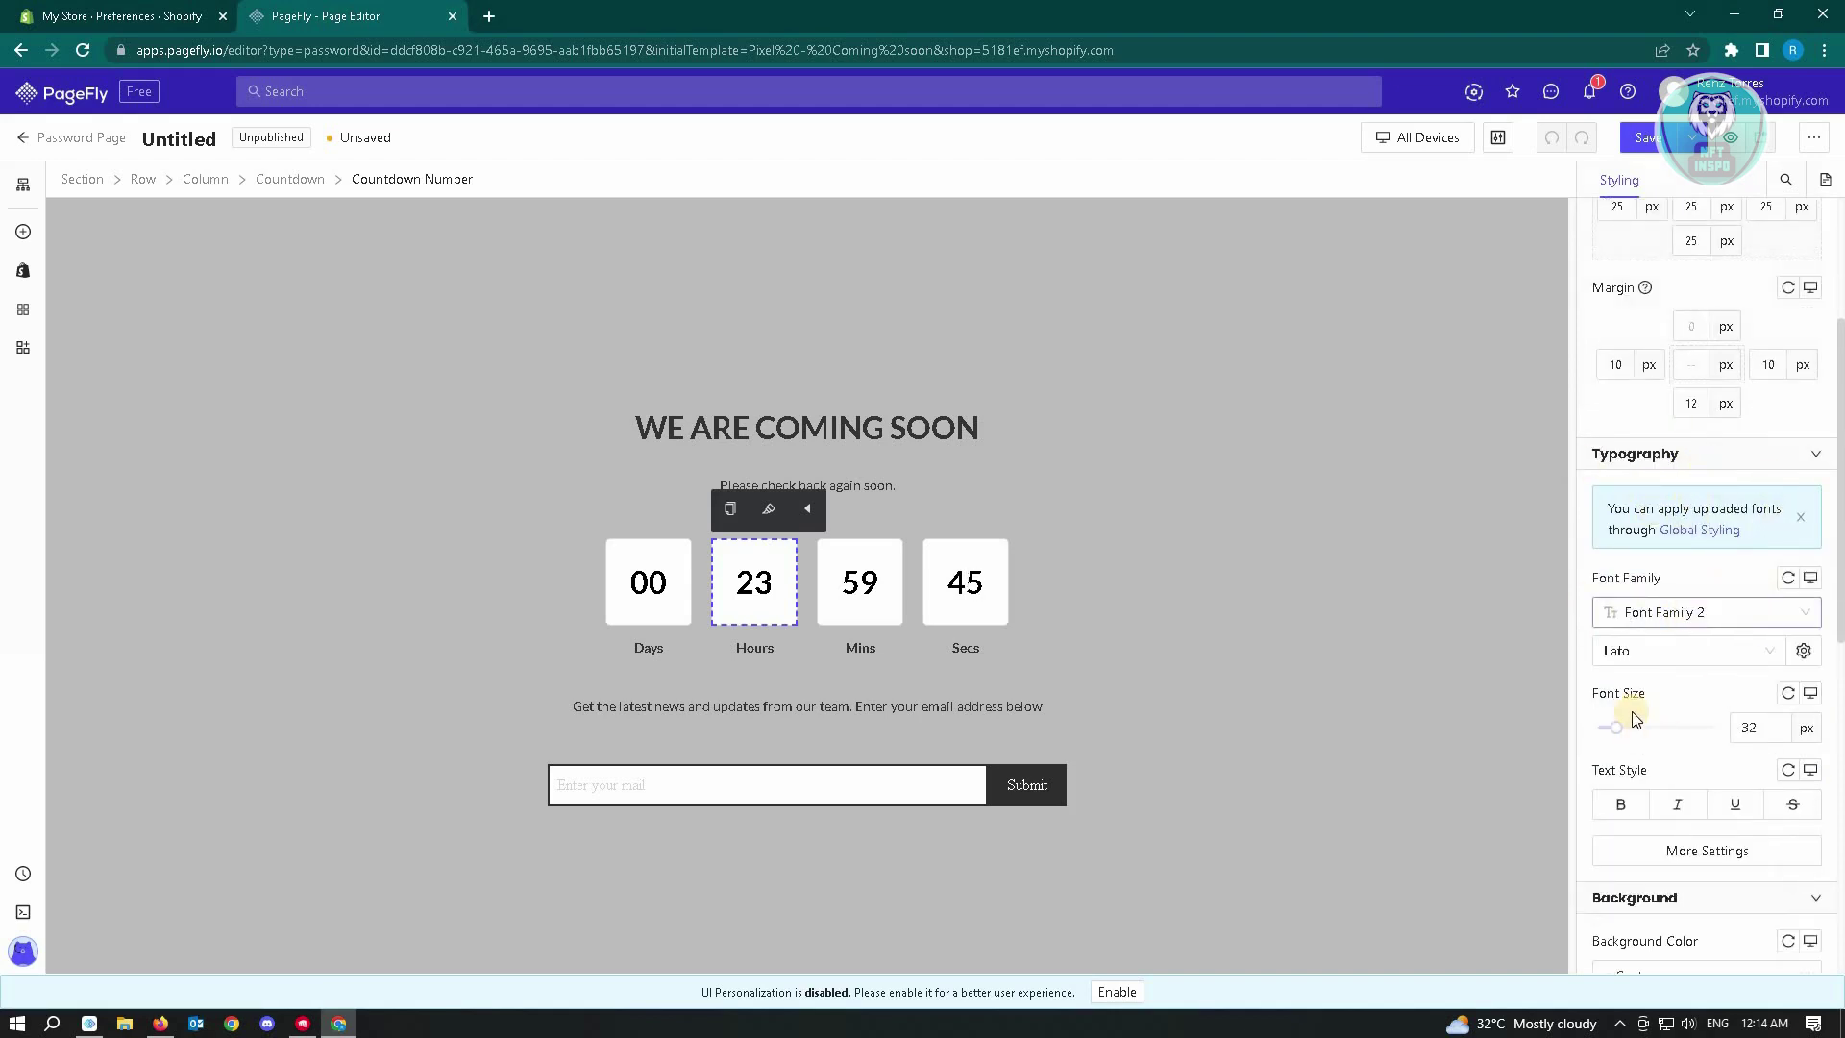
pyautogui.click(1776, 652)
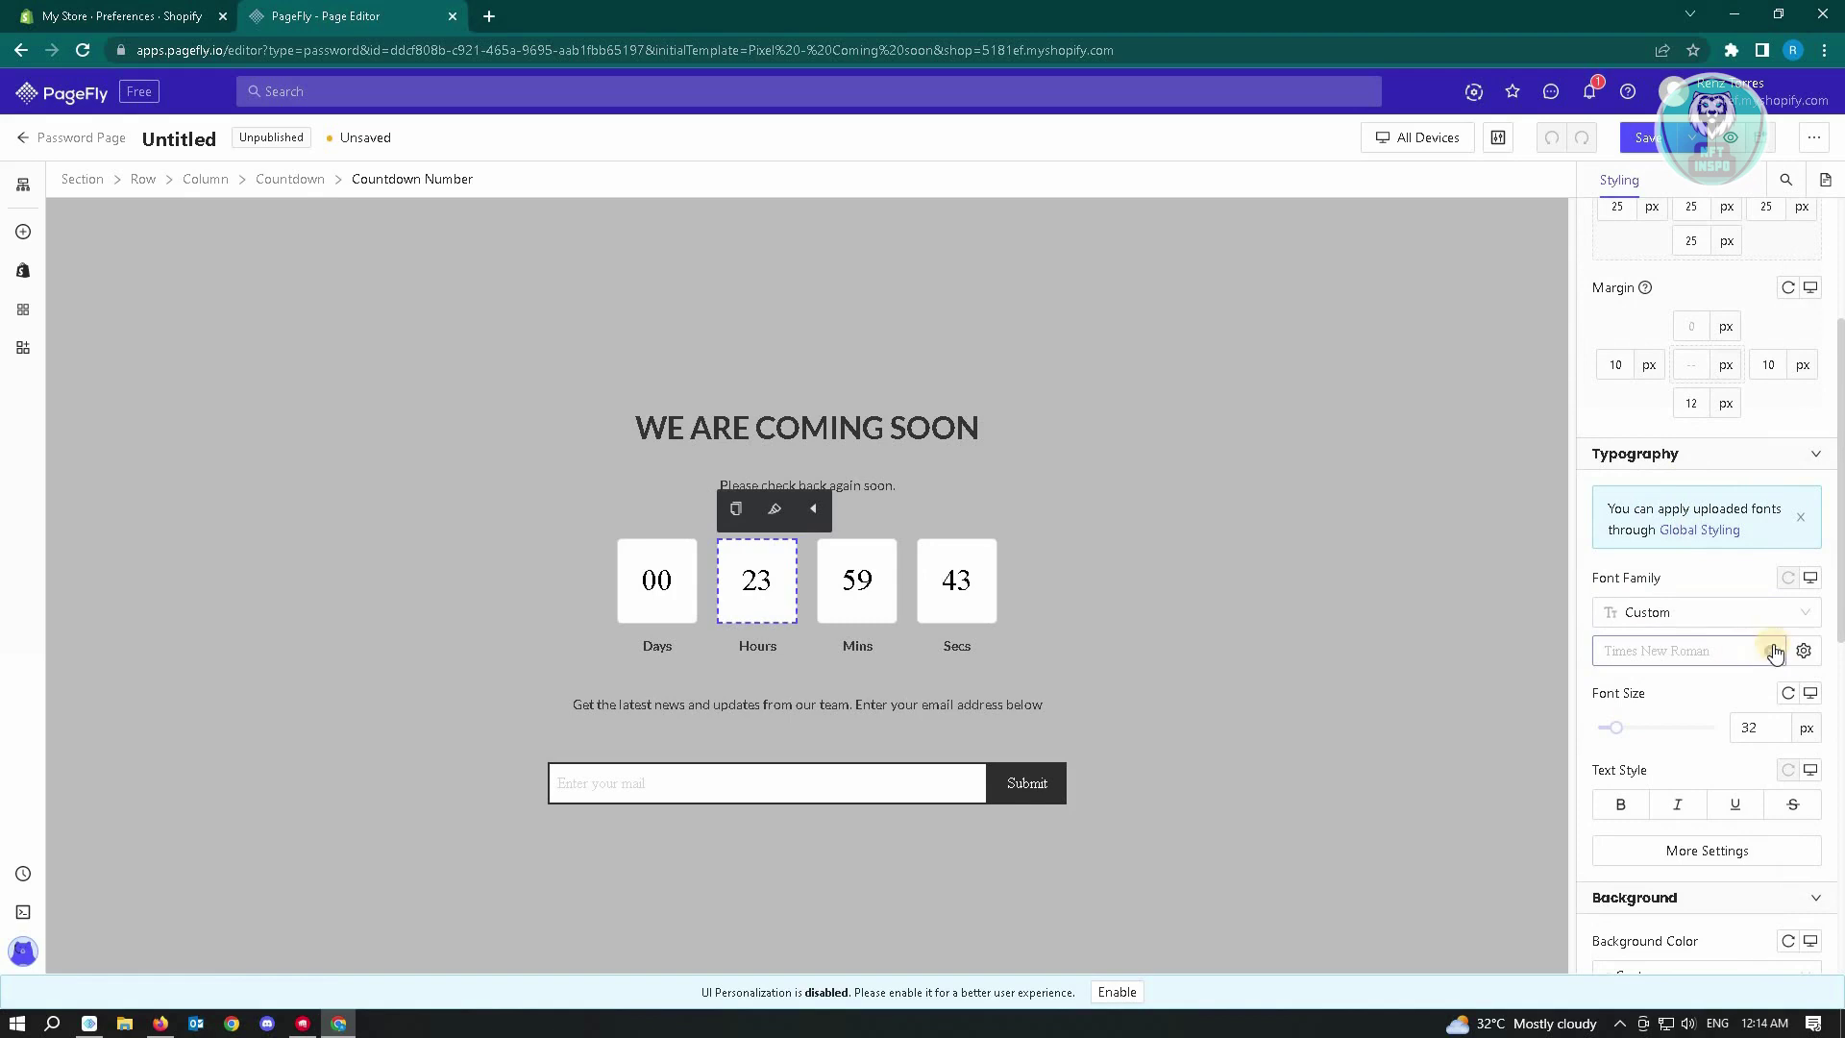
pyautogui.click(1679, 651)
pyautogui.scroll(-2, 1678, 663)
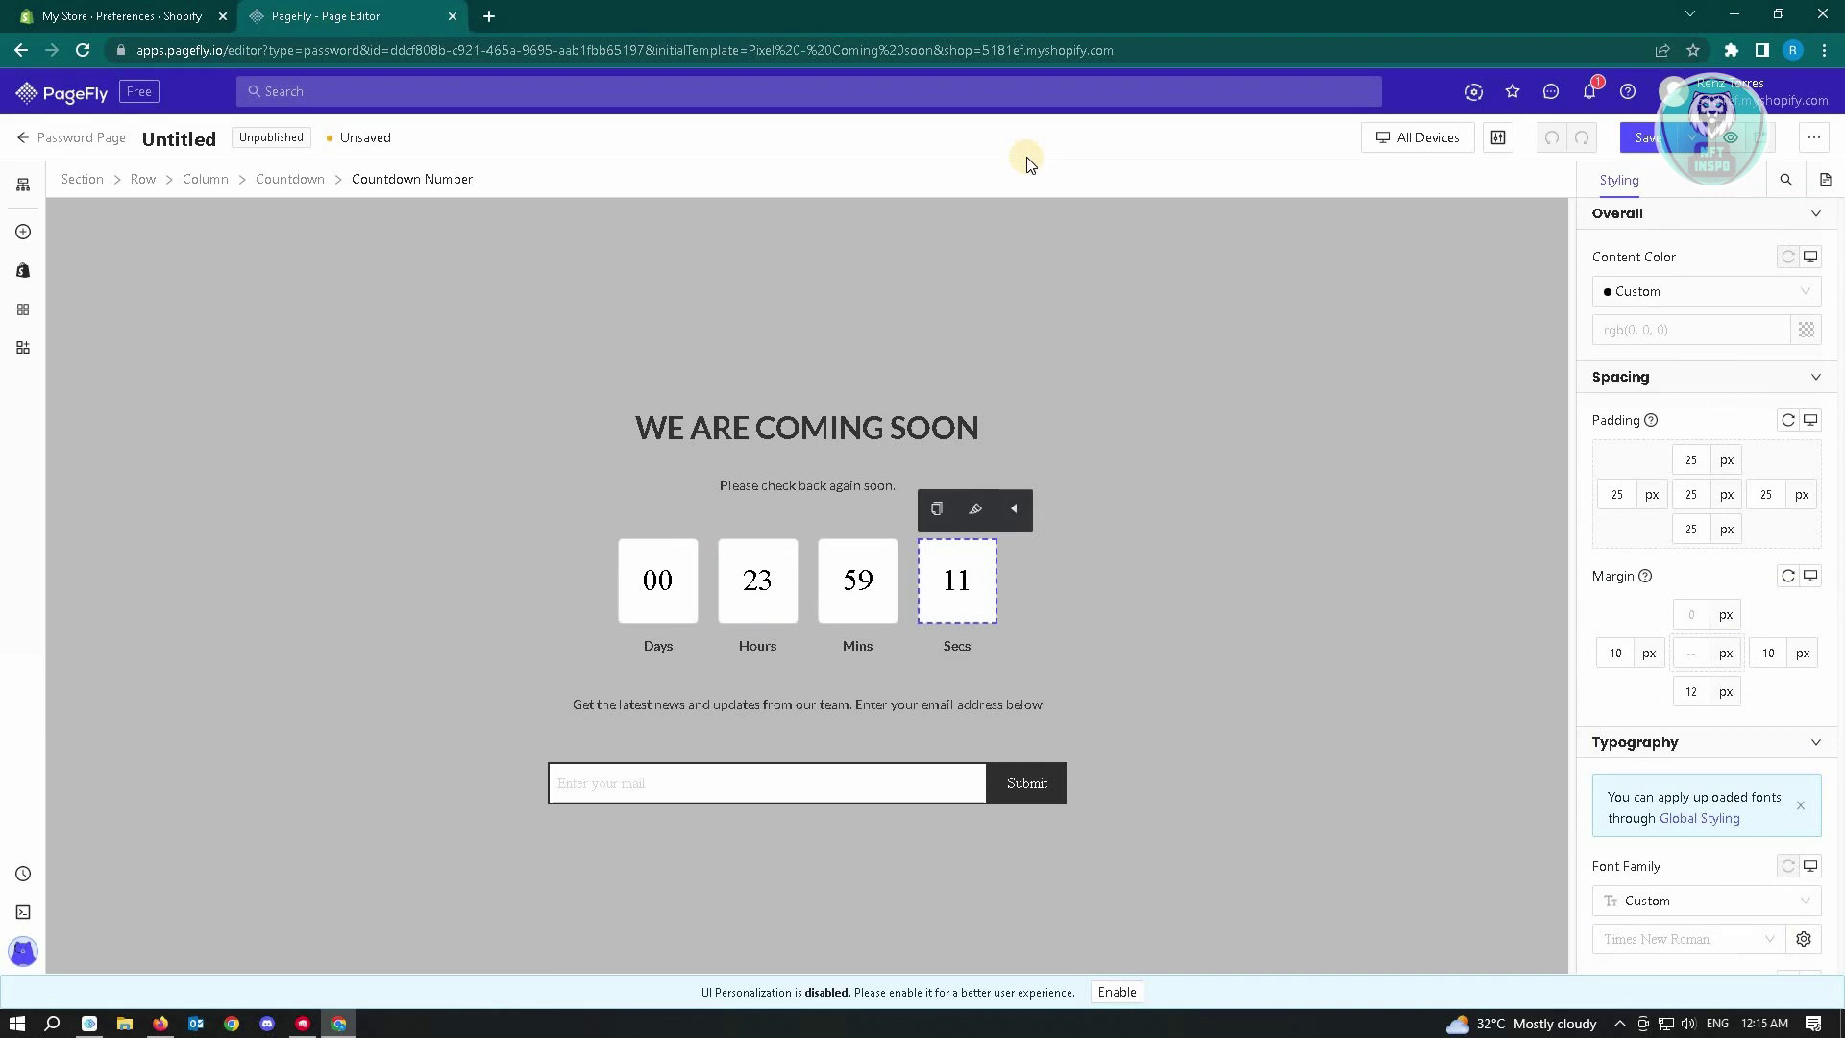
pyautogui.click(858, 580)
pyautogui.click(757, 581)
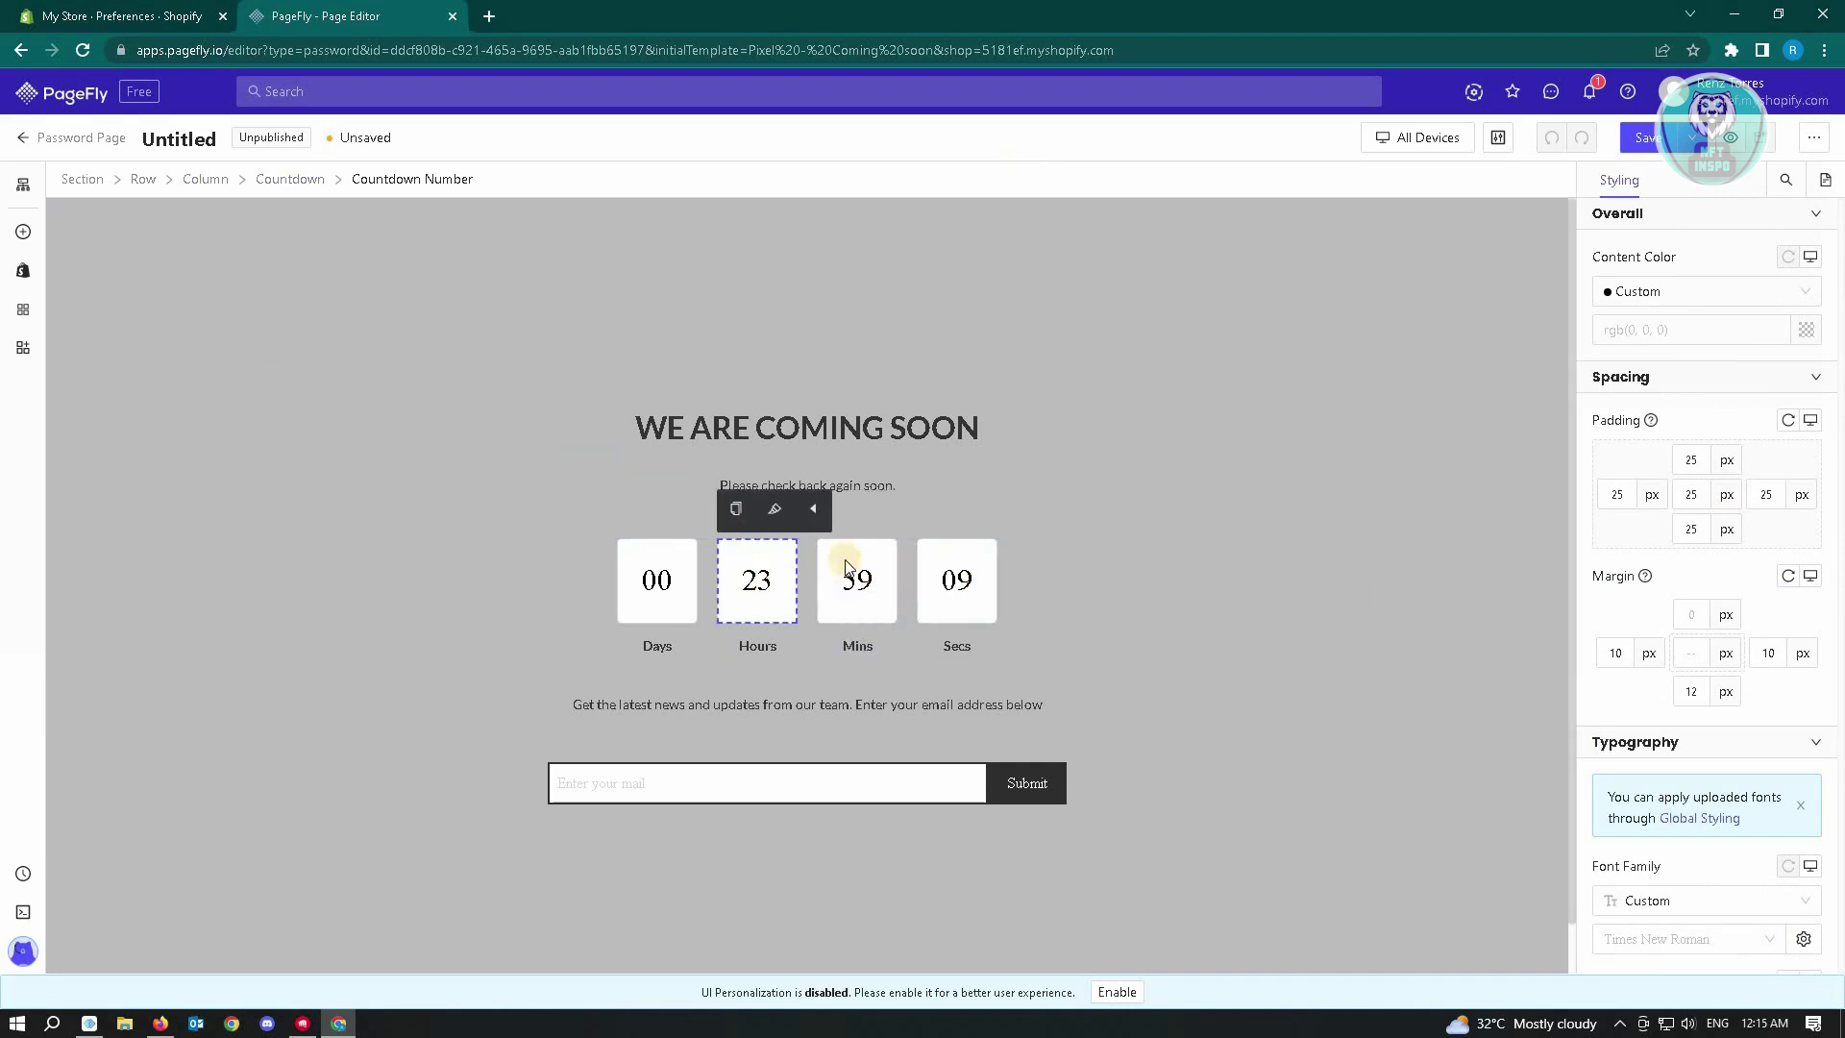
pyautogui.click(1692, 139)
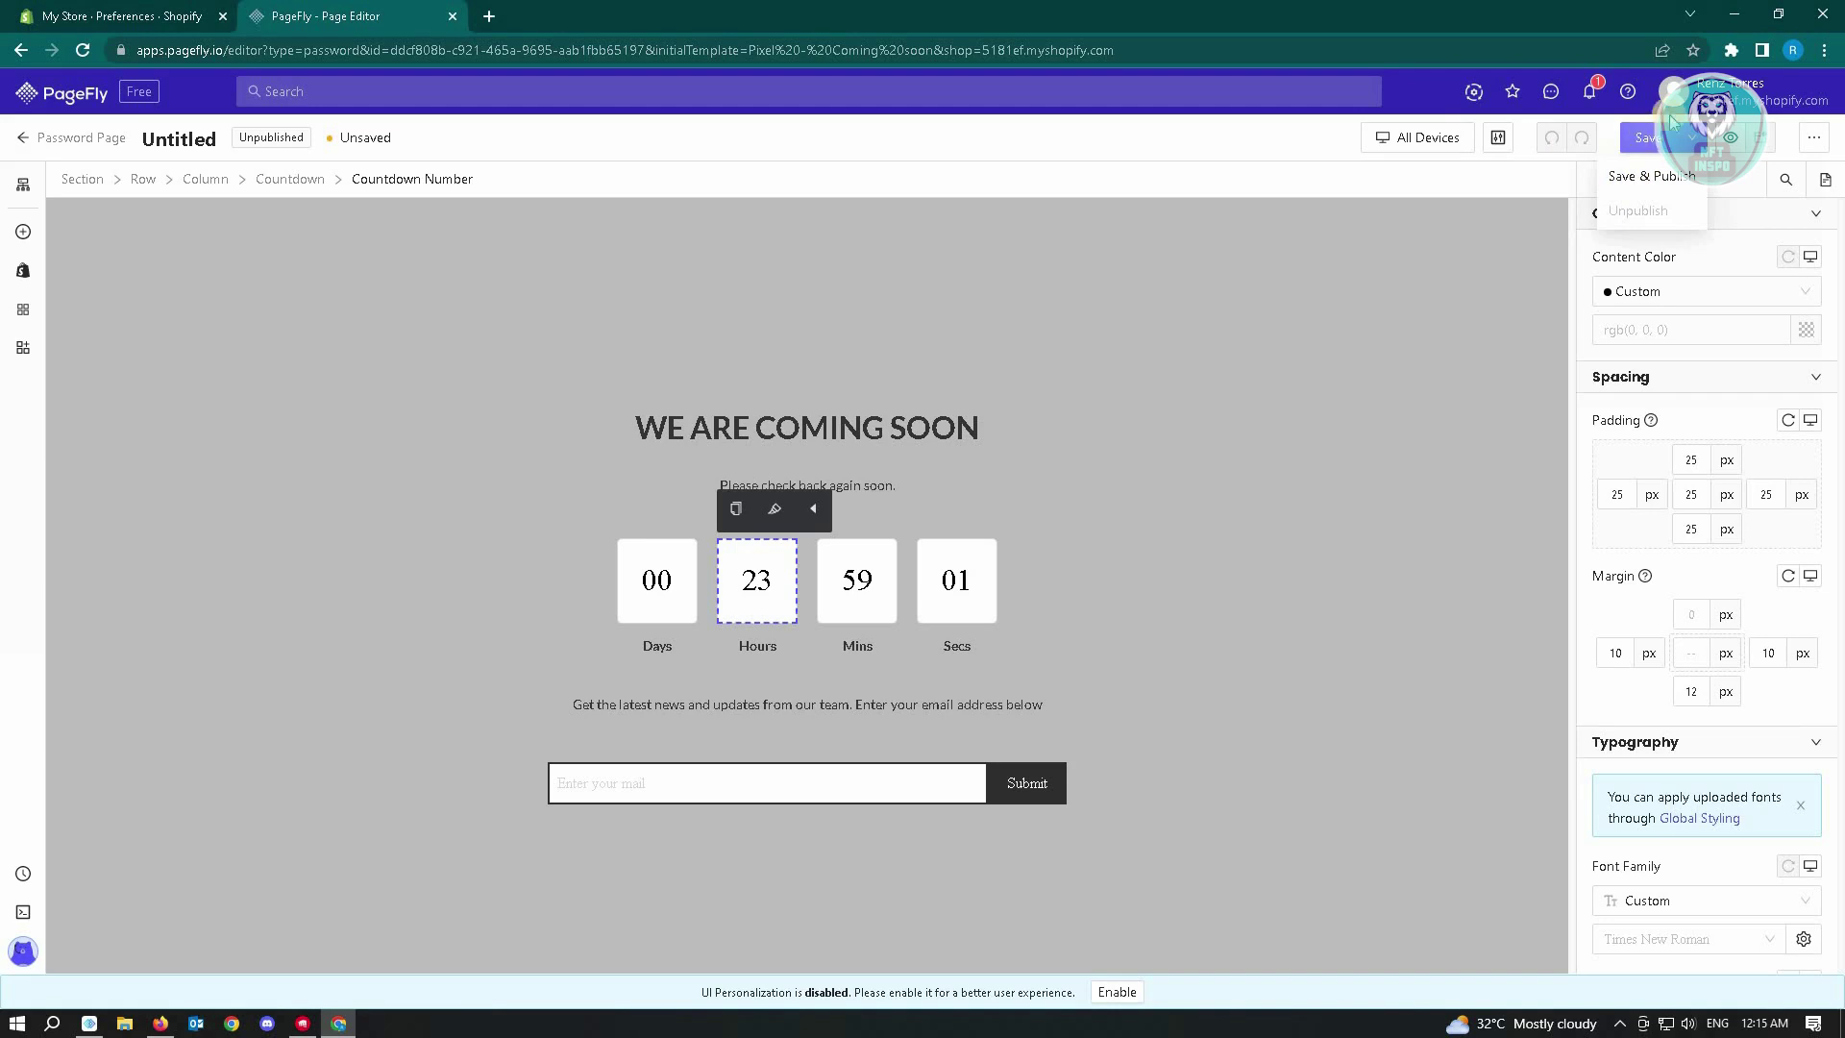
# - Save the page with the title 'Welcome page', replacing 'Untitled', and dismiss the notice
pyautogui.click(1650, 176)
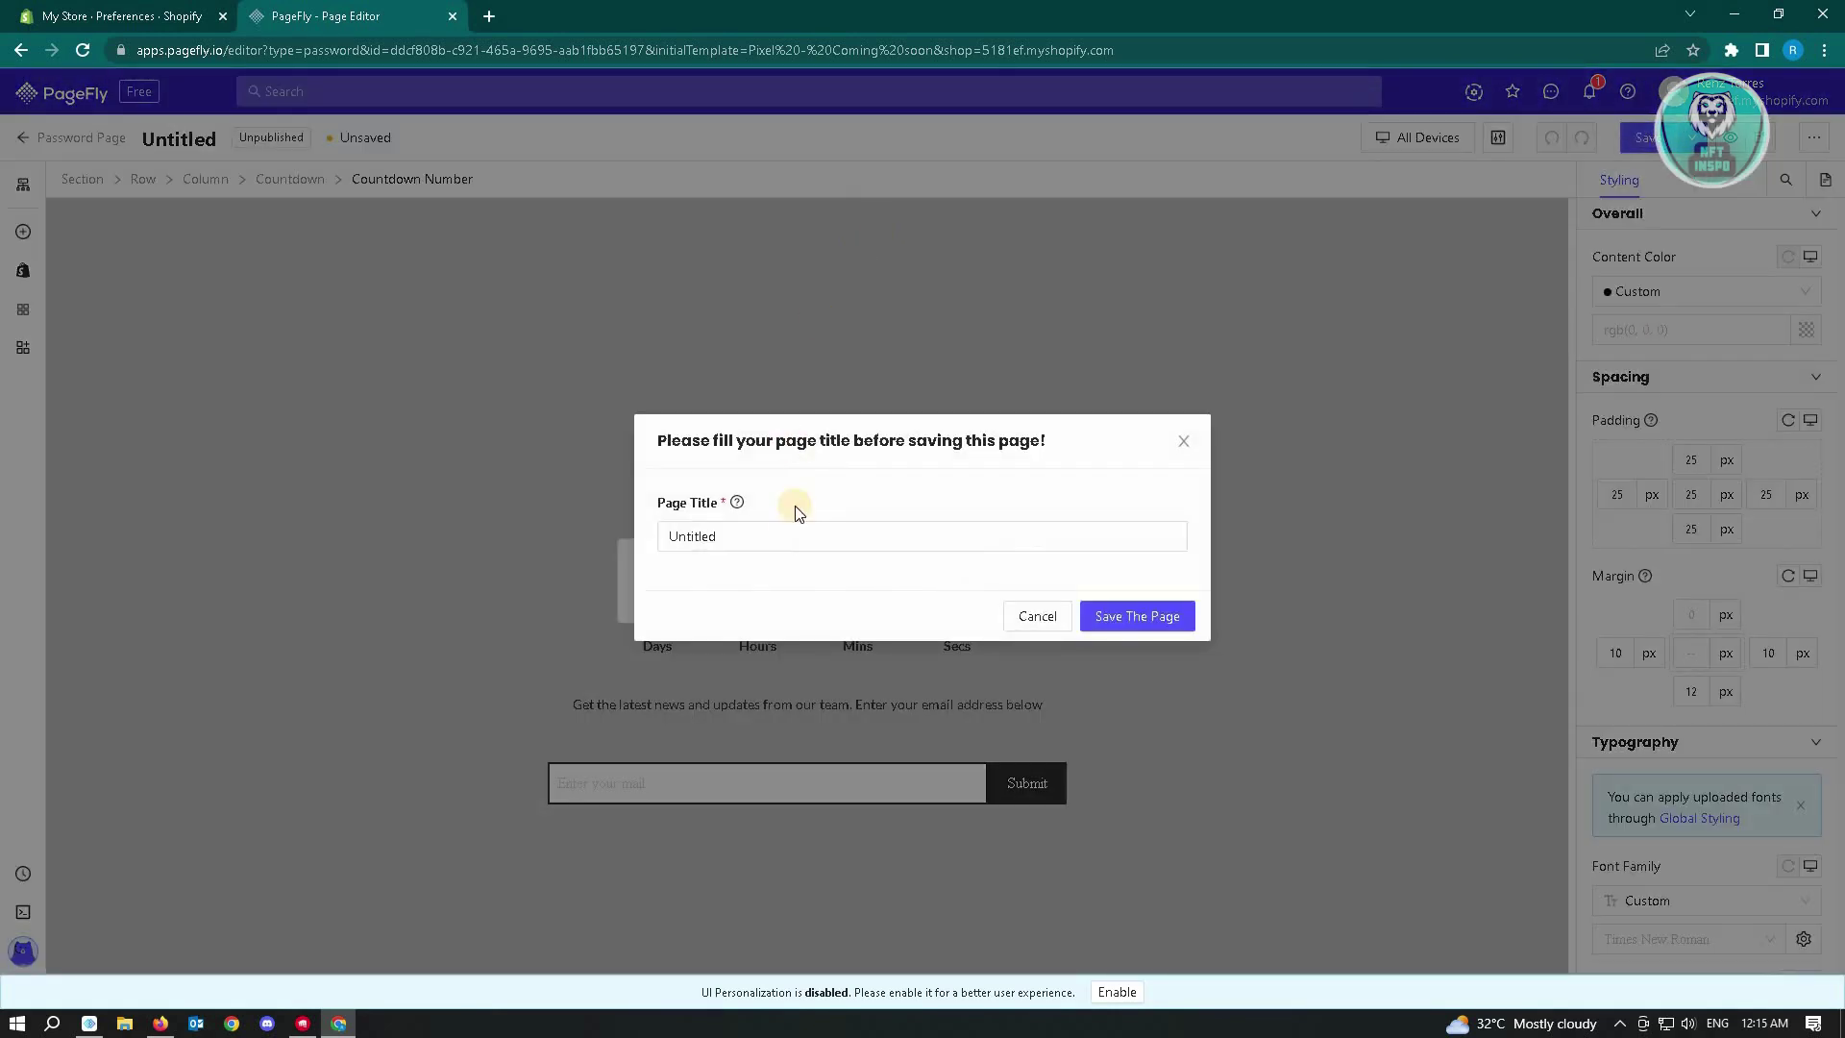
pyautogui.click(795, 529)
pyautogui.hotkey('ctrl', 'a')
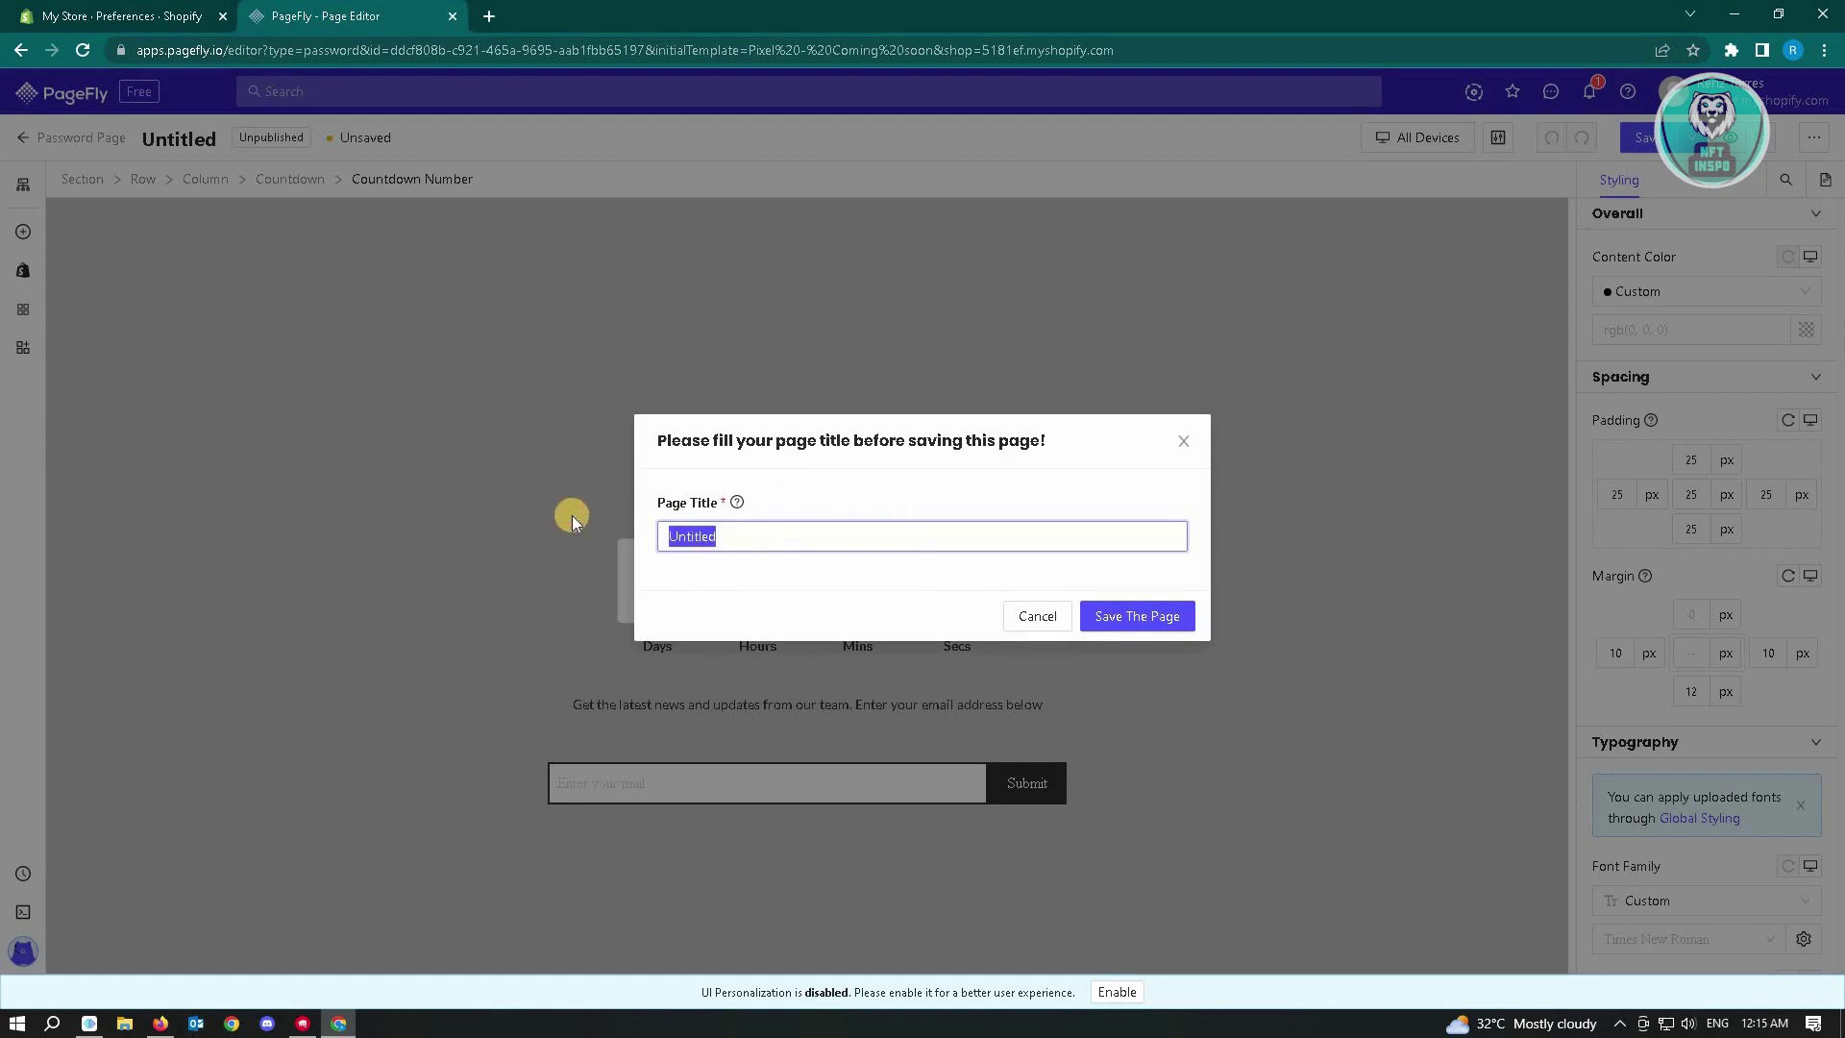
pyautogui.write('Welcome ')
pyautogui.write('pa')
pyautogui.write('ge')
pyautogui.click(1137, 617)
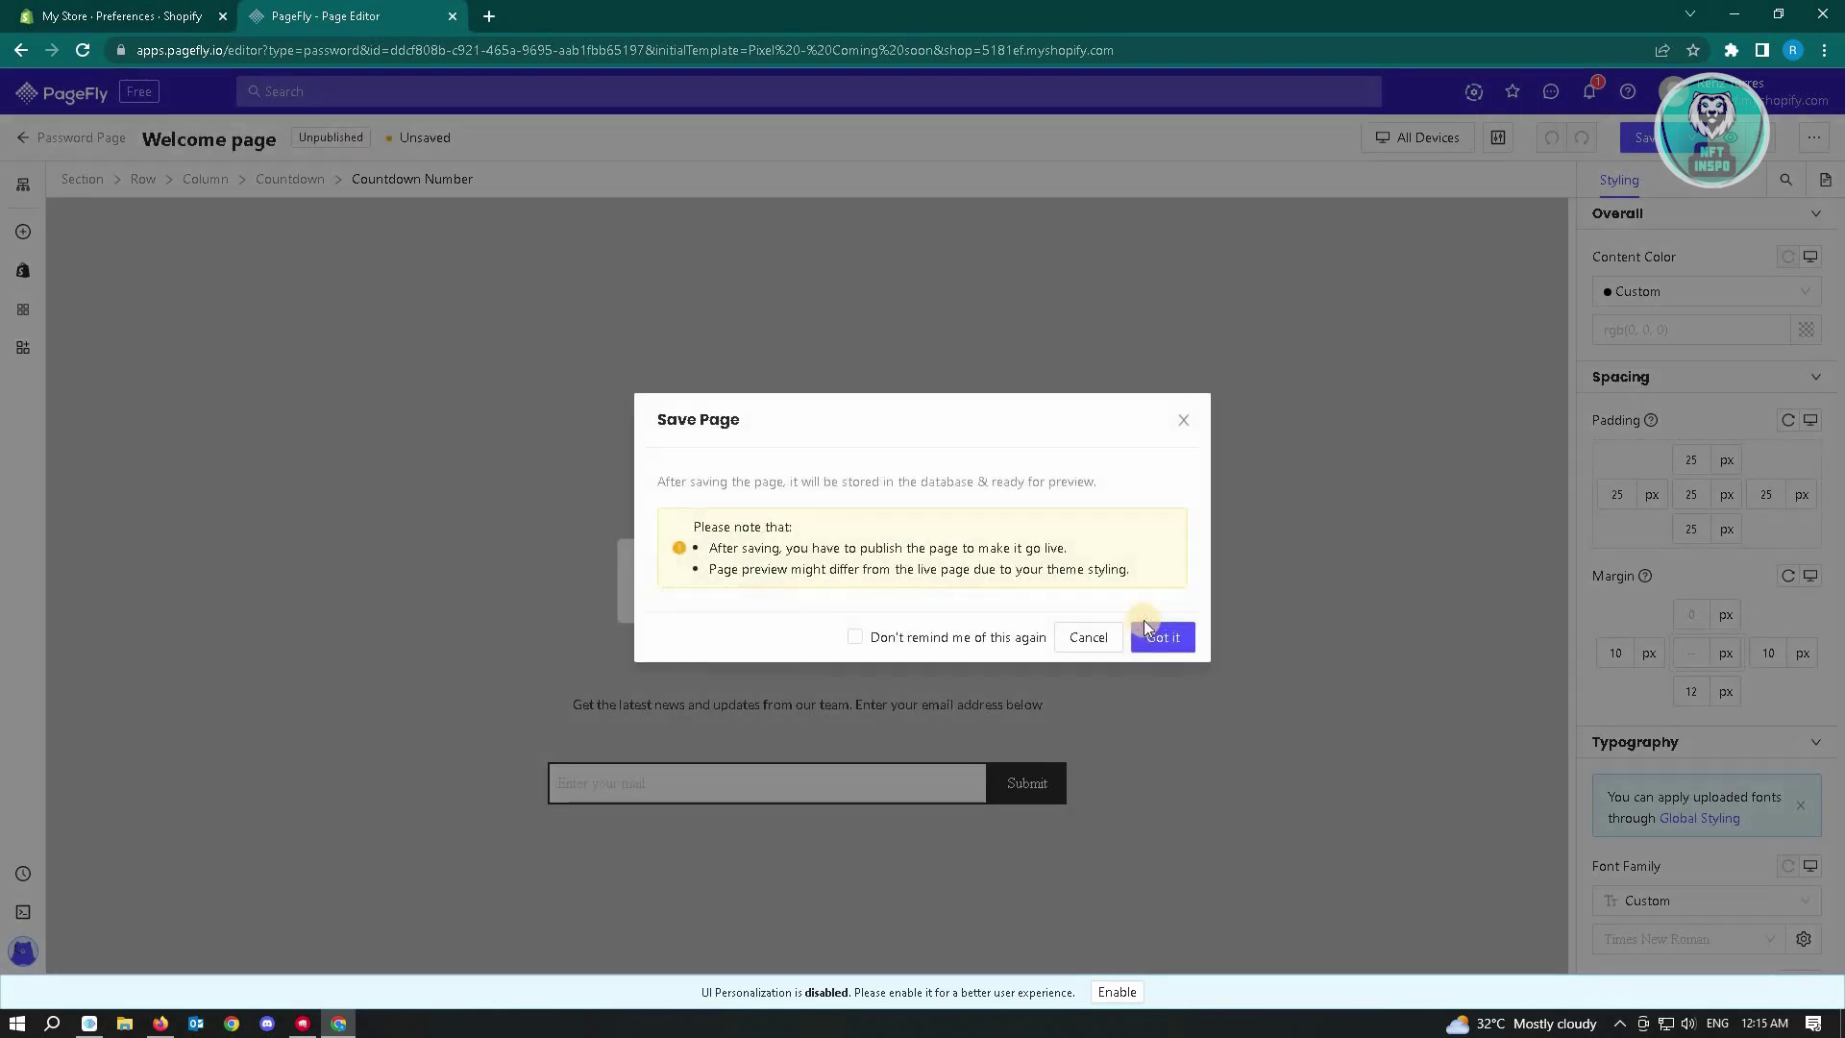
pyautogui.click(1164, 638)
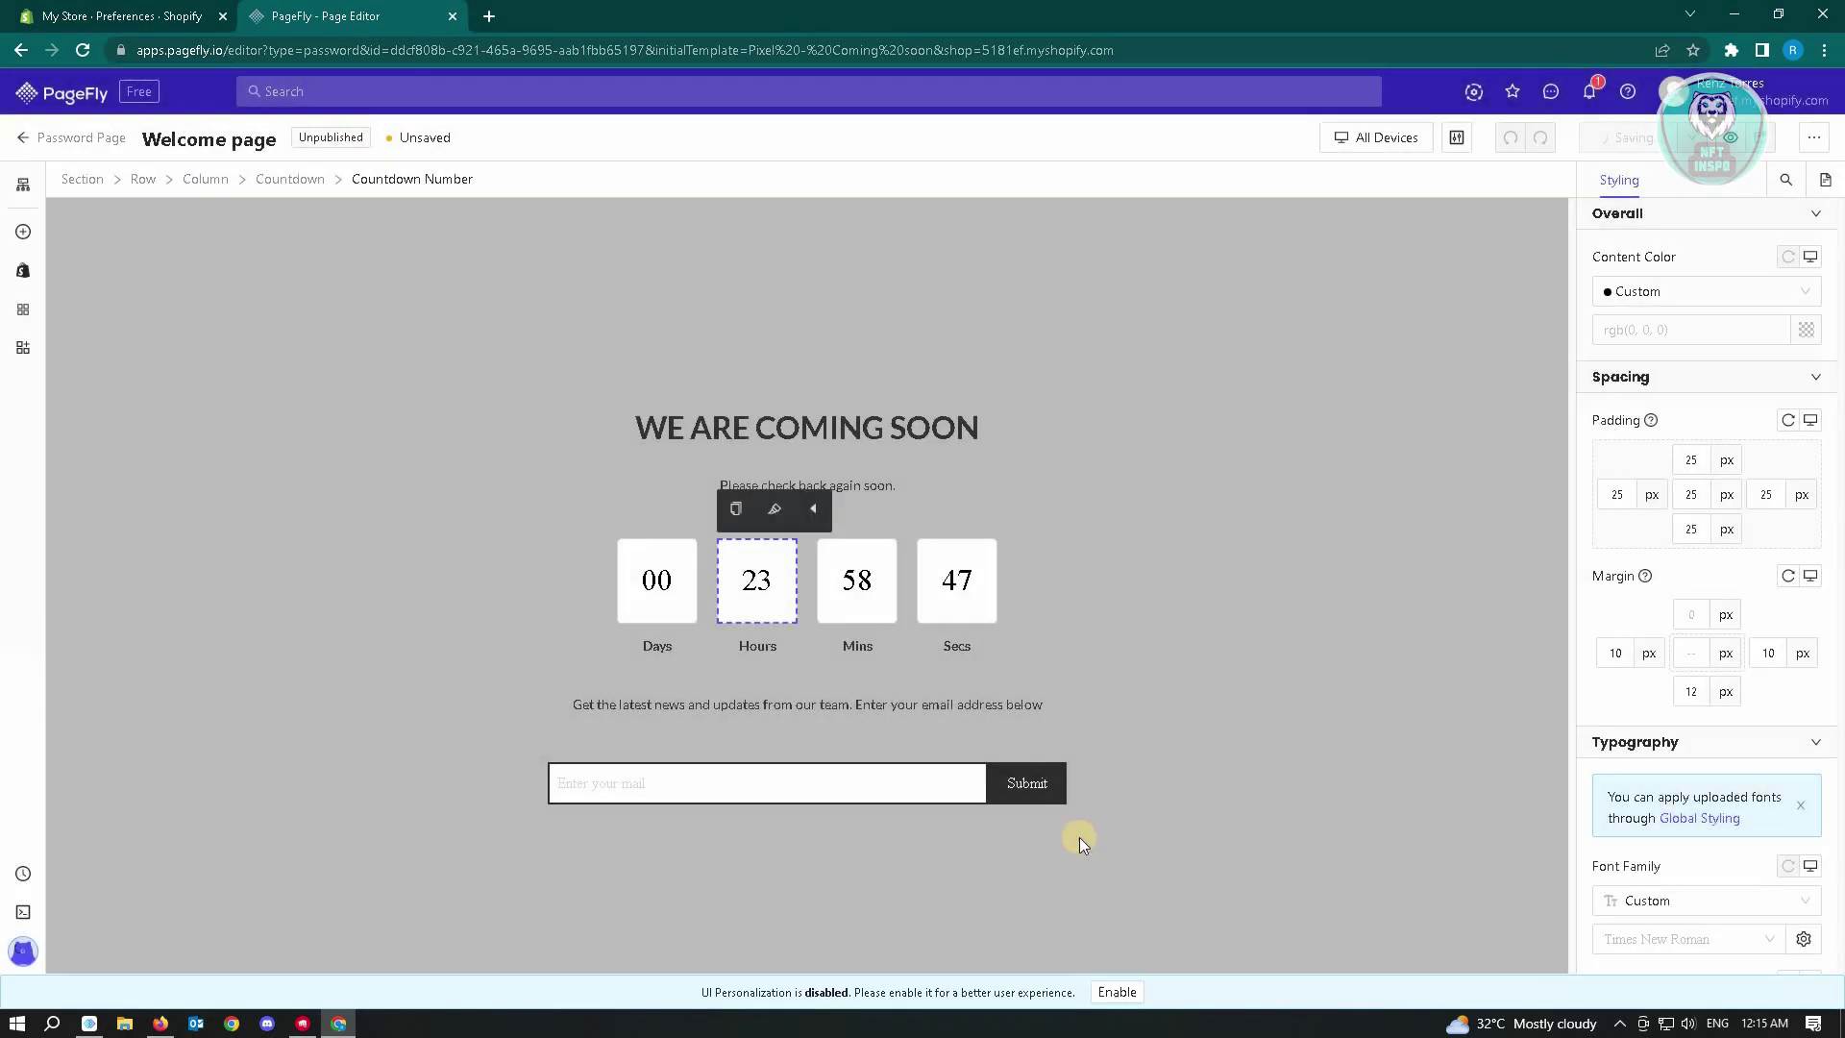